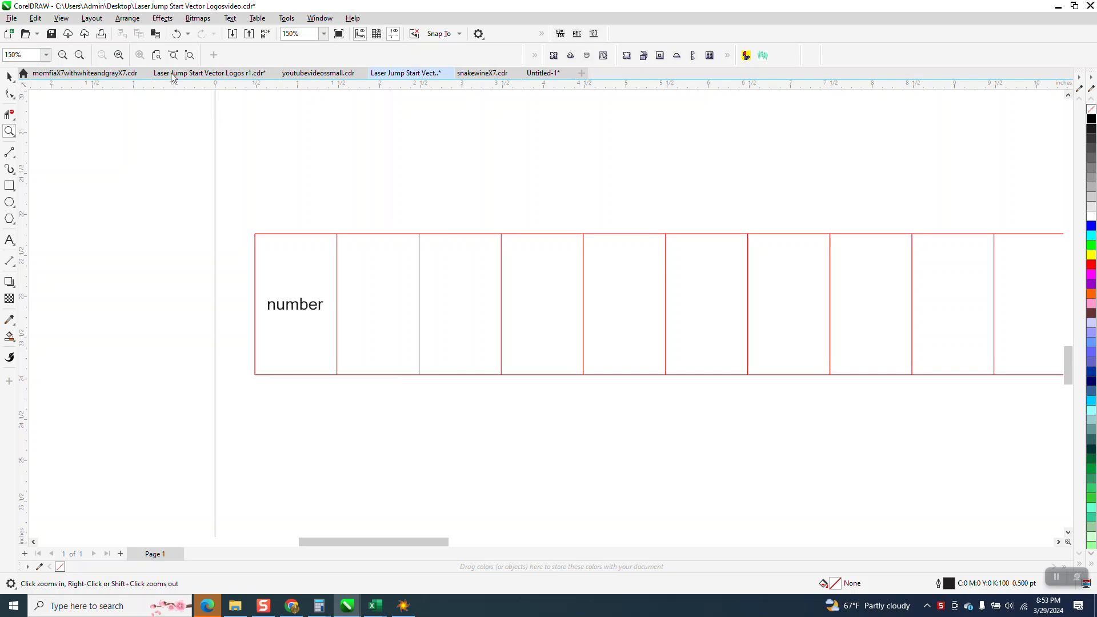
{"action": "left_click", "coordinate": [9, 76]}
{"action": "left_click", "coordinate": [176, 125]}
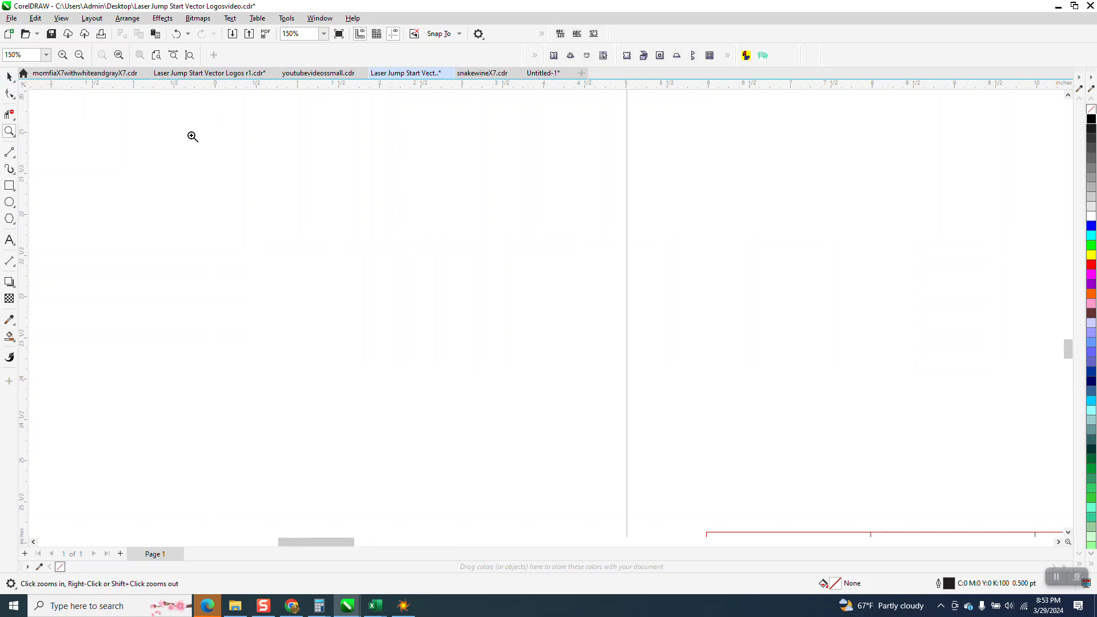
{"action": "scroll", "coordinate": [395, 262], "scroll_direction": "down", "scroll_amount": 4}
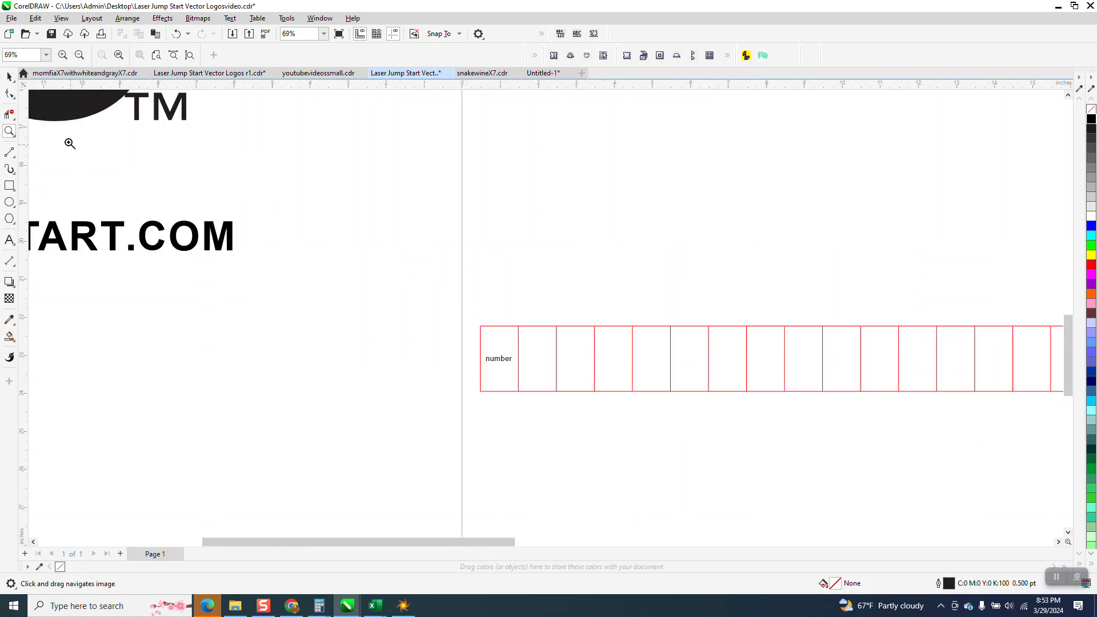
{"action": "left_click", "coordinate": [9, 76]}
{"action": "left_click", "coordinate": [503, 326]}
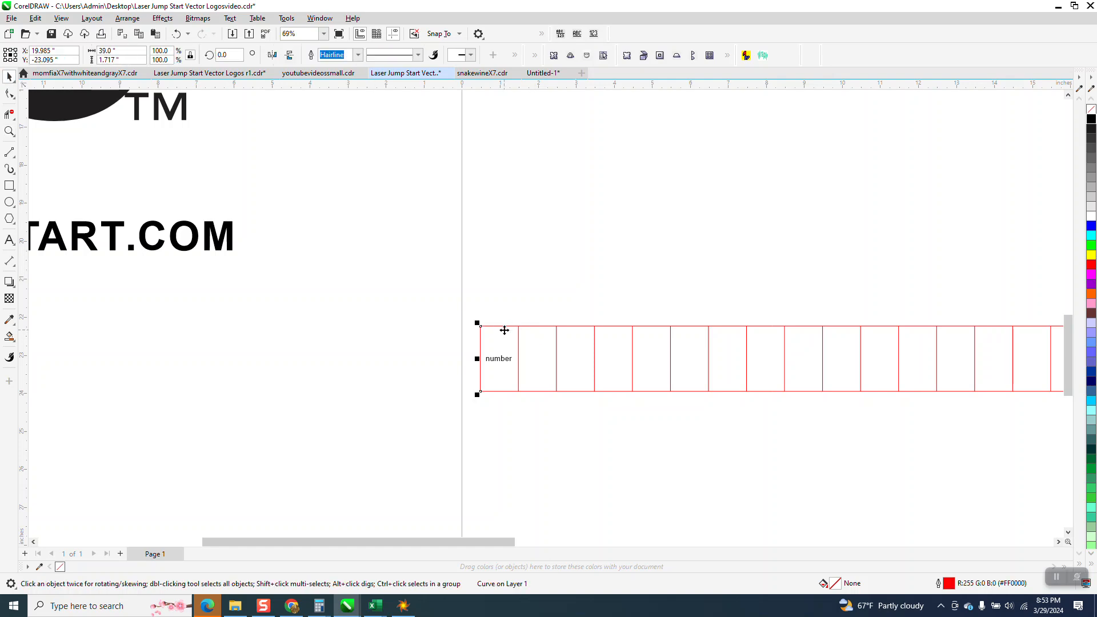
{"action": "left_click_drag", "start_coordinate": [448, 321], "coordinate": [518, 382]}
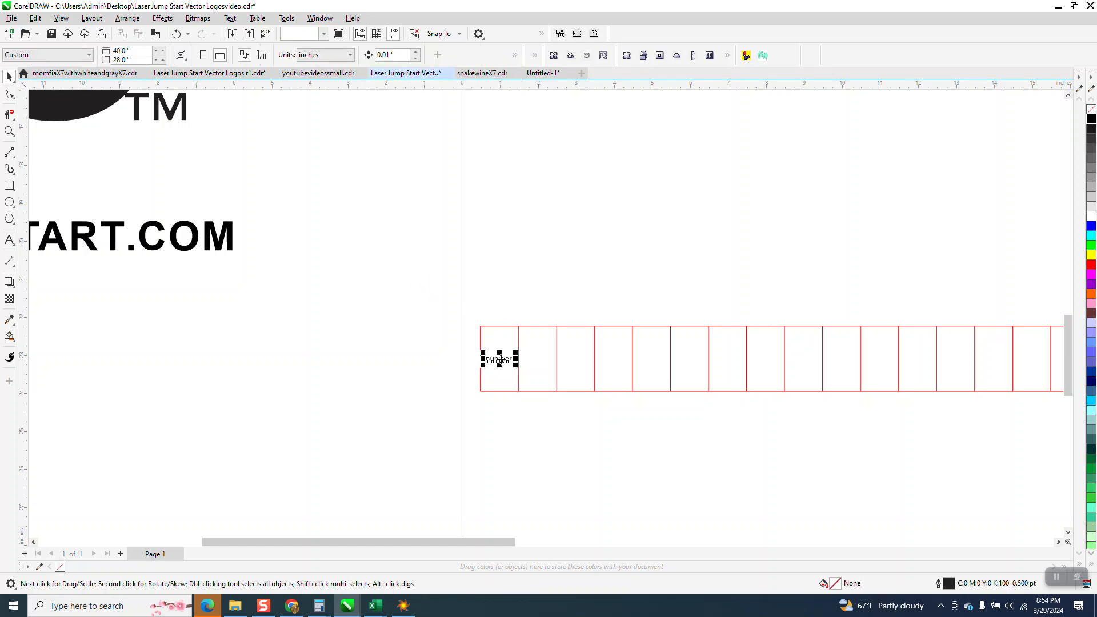
{"action": "left_click_drag", "start_coordinate": [500, 354], "coordinate": [501, 354]}
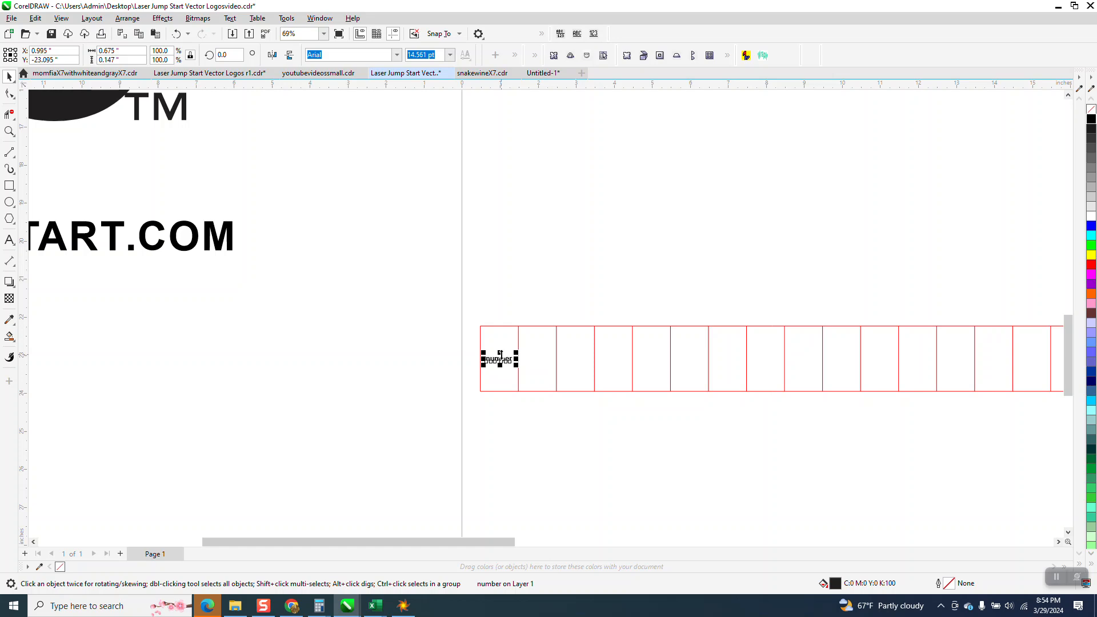
{"action": "left_click", "coordinate": [475, 285]}
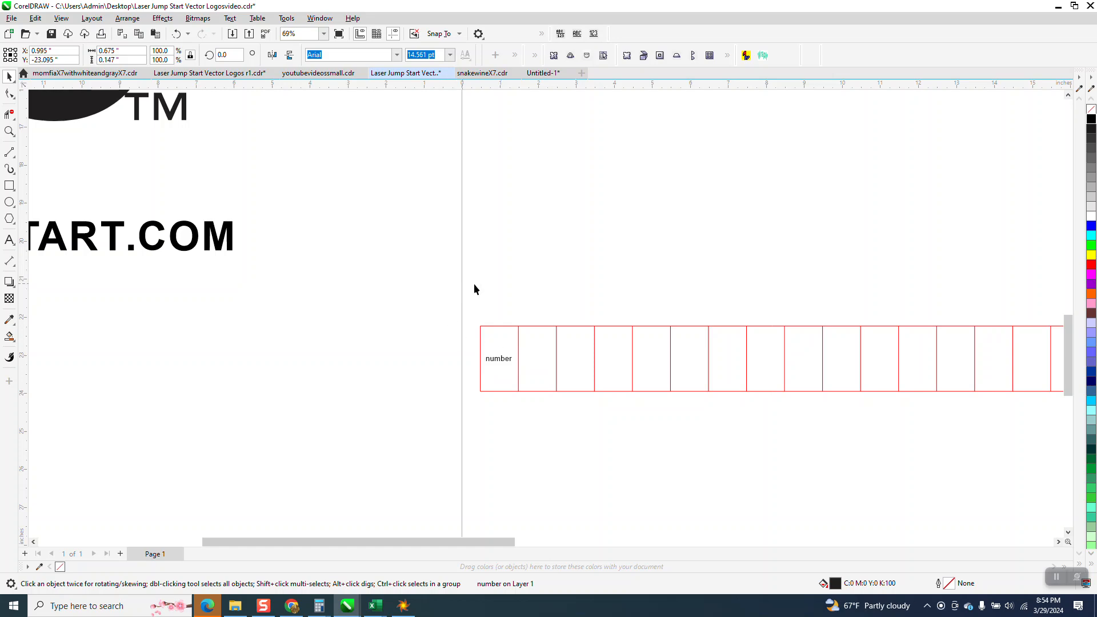
Set the document's nudge distance to 1 inch.
{"action": "left_click", "coordinate": [393, 55]}
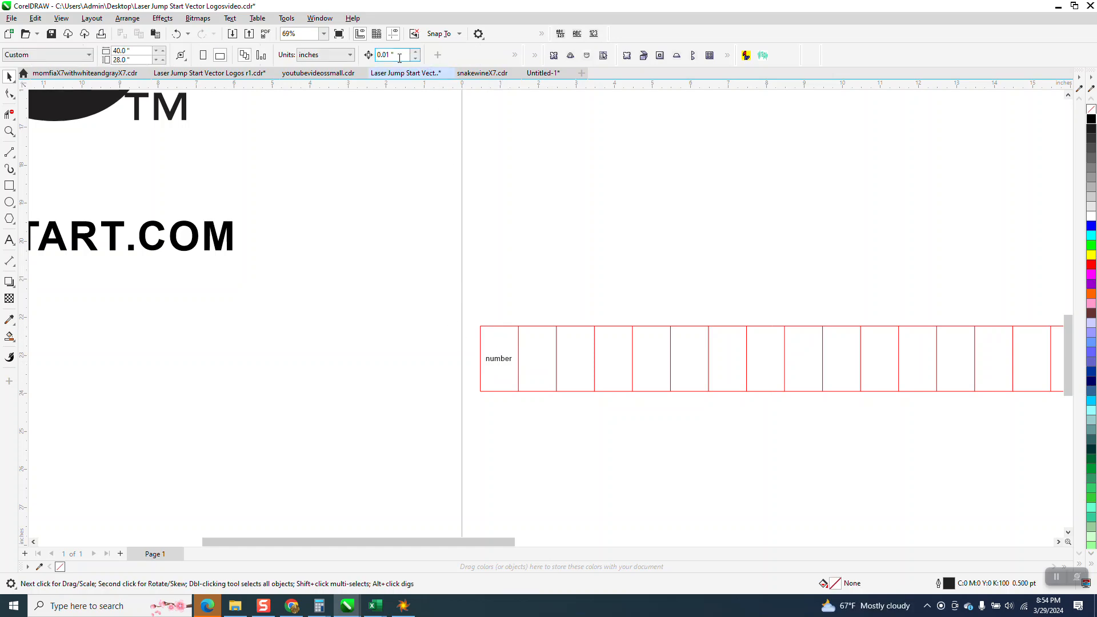
{"action": "type", "text": "1"}
{"action": "left_click", "coordinate": [502, 360]}
{"action": "key", "text": "ctrl+d"}
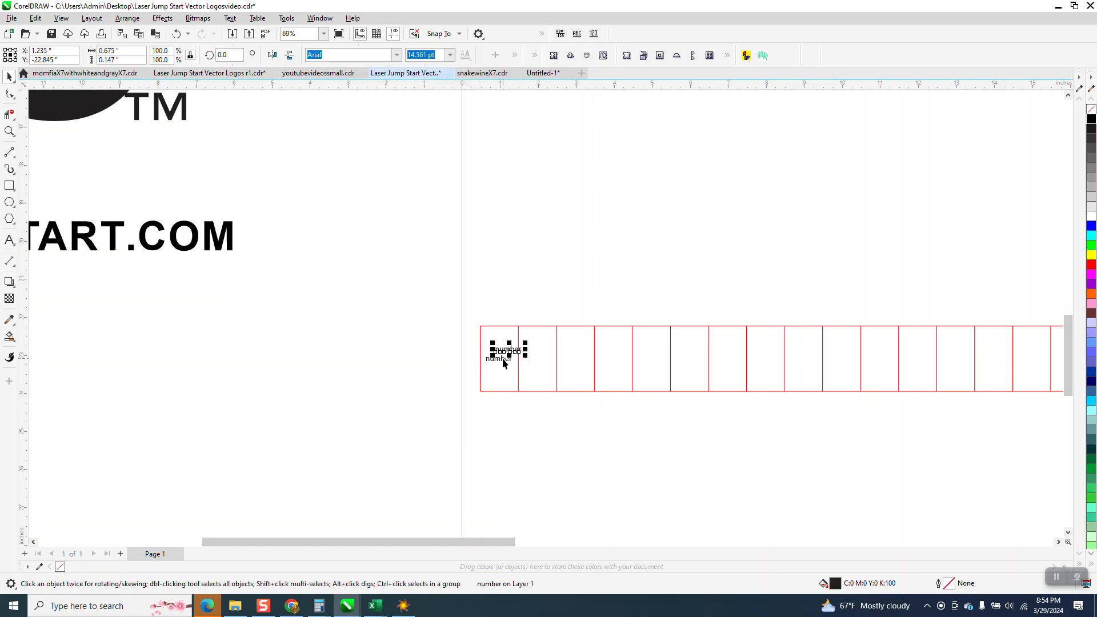
{"action": "key", "text": "Right"}
{"action": "key", "text": "Delete"}
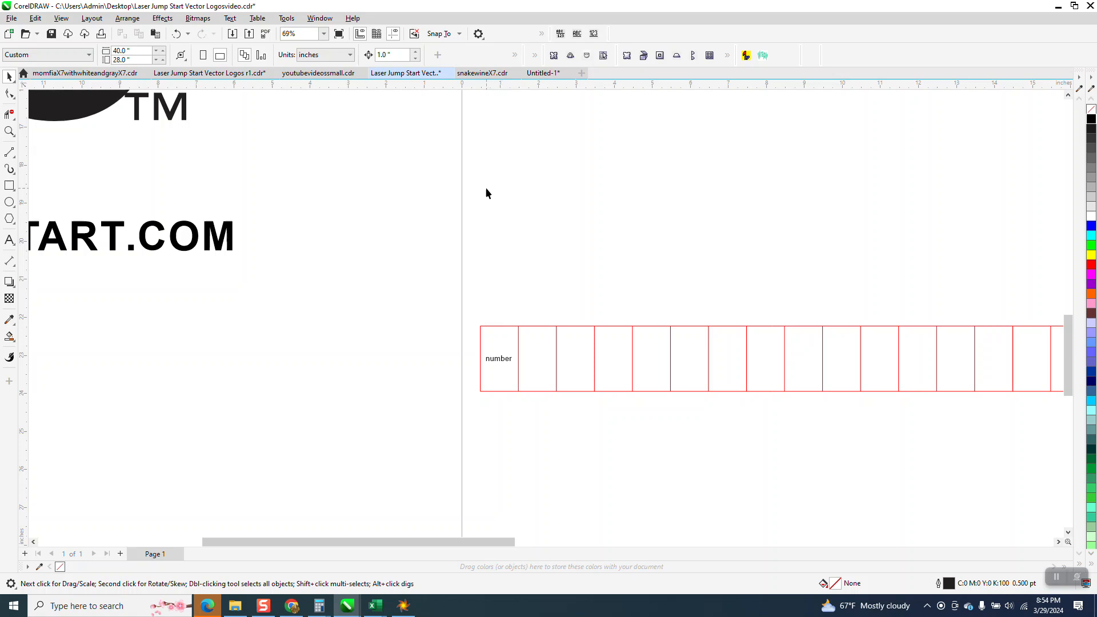
Duplicate the "number" text from the first cell at 1-inch spacing across the whole row of red rectangles.
{"action": "left_click", "coordinate": [500, 365]}
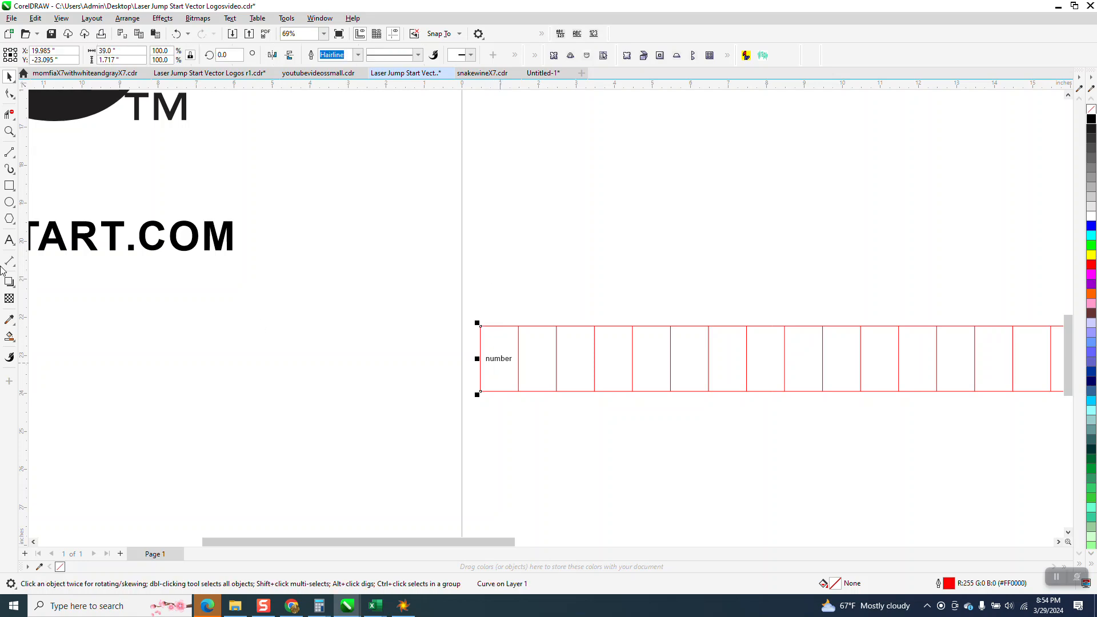
{"action": "left_click_drag", "start_coordinate": [386, 350], "coordinate": [561, 385]}
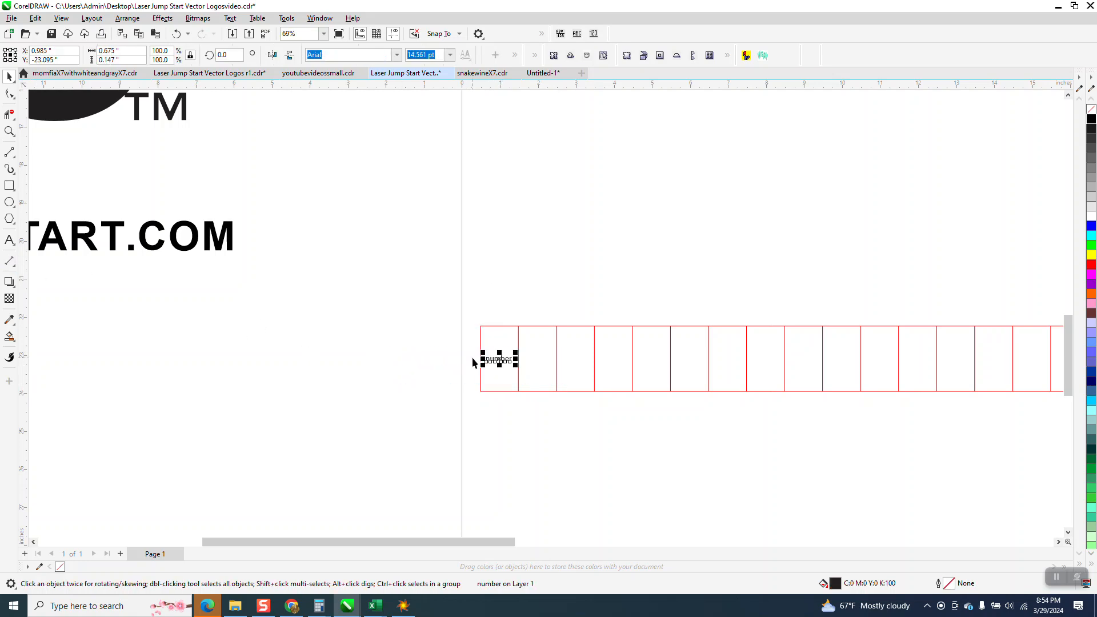
{"action": "key", "text": "ctrl+d"}
{"action": "key", "text": "ctrl+d"}
{"action": "key", "text": "ctrl+d"}
{"action": "key", "text": "ctrl+d"}
{"action": "key", "text": "ctrl+d"}
{"action": "key", "text": "ctrl+d"}
{"action": "key", "text": "ctrl+d"}
{"action": "key", "text": "ctrl+d"}
{"action": "key", "text": "ctrl+d"}
{"action": "key", "text": "ctrl+d"}
{"action": "key", "text": "ctrl+d"}
{"action": "key", "text": "ctrl+d"}
{"action": "key", "text": "ctrl+d"}
{"action": "key", "text": "ctrl+d"}
{"action": "key", "text": "ctrl+d"}
{"action": "key", "text": "ctrl+d"}
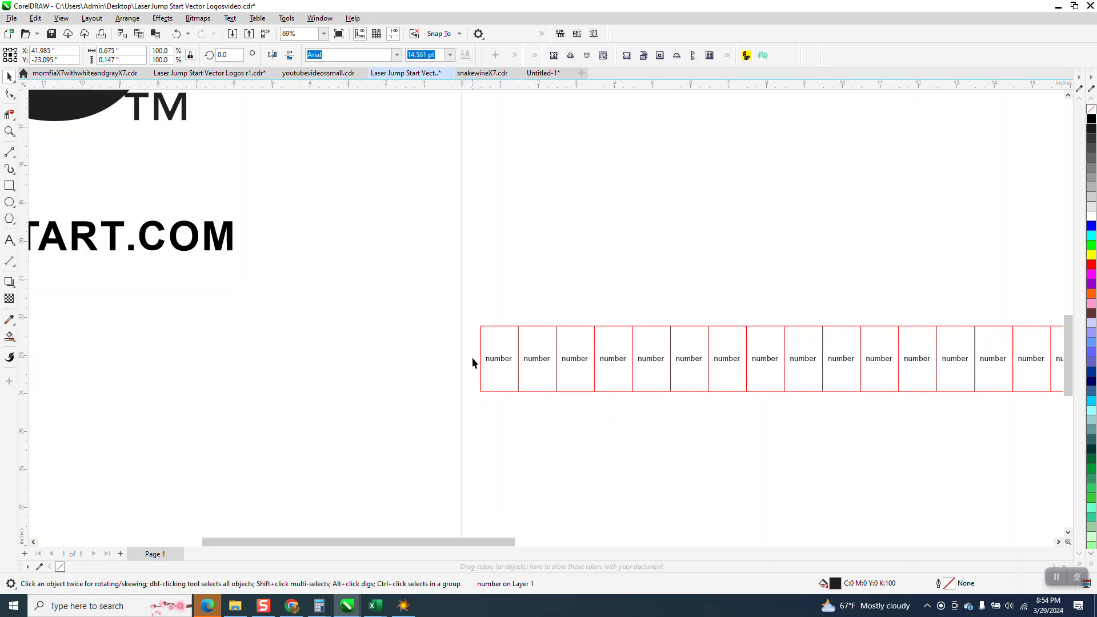
Delete the surplus "number" copies lying beyond the last rectangle of the row.
{"action": "scroll", "coordinate": [468, 358], "scroll_direction": "down", "scroll_amount": 4}
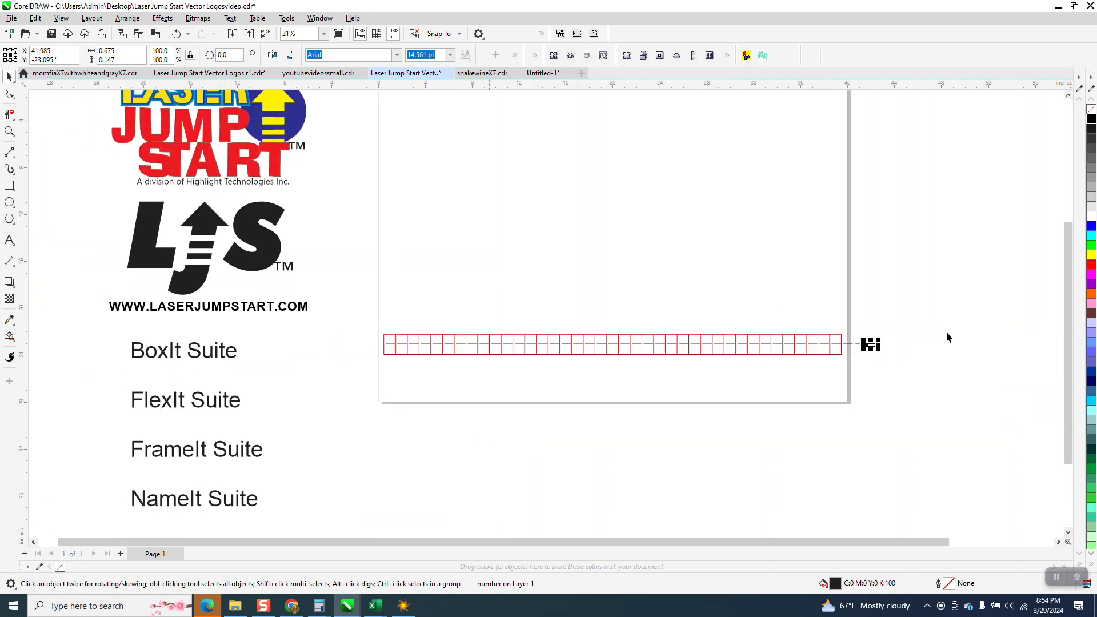
{"action": "left_click_drag", "start_coordinate": [844, 317], "coordinate": [899, 373]}
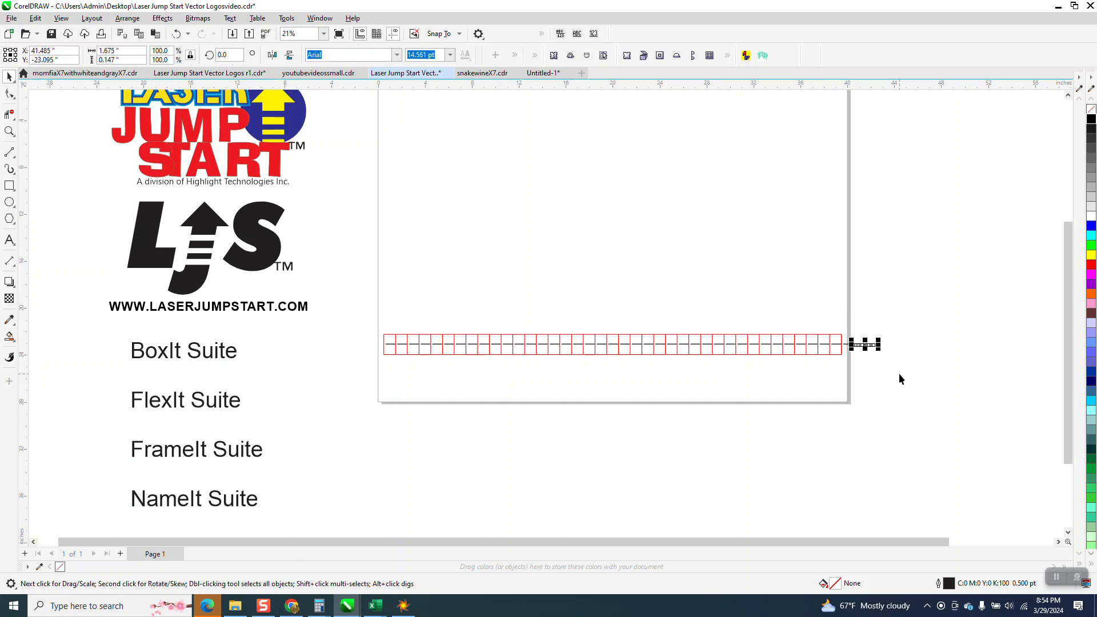
{"action": "left_click", "coordinate": [904, 371]}
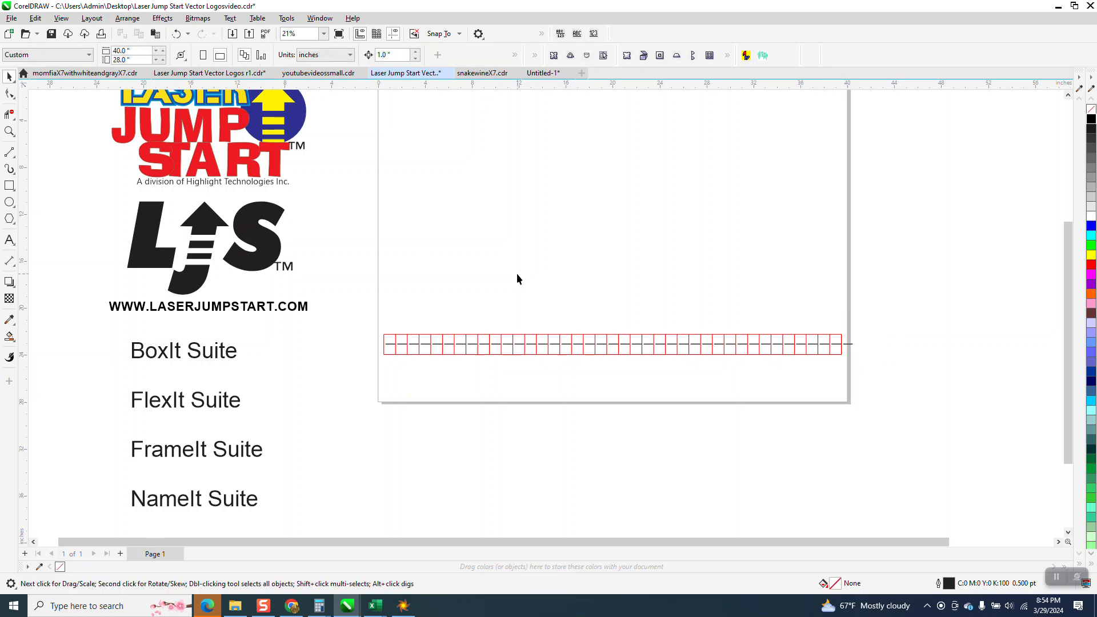
{"action": "left_click", "coordinate": [850, 349]}
{"action": "left_click", "coordinate": [688, 316]}
{"action": "left_click", "coordinate": [594, 35]}
{"action": "left_click_drag", "start_coordinate": [597, 129], "coordinate": [950, 175]}
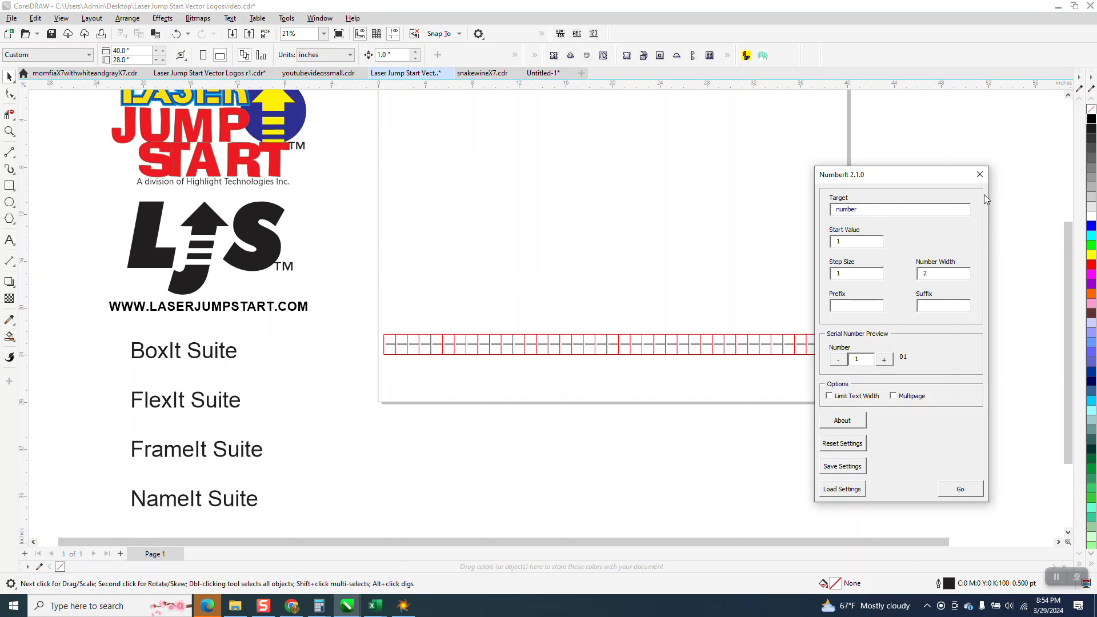
{"action": "left_click", "coordinate": [979, 177]}
Run NumberIt on the target text "number" with start value 1, step size 1 and number width 2.
{"action": "left_click", "coordinate": [9, 132]}
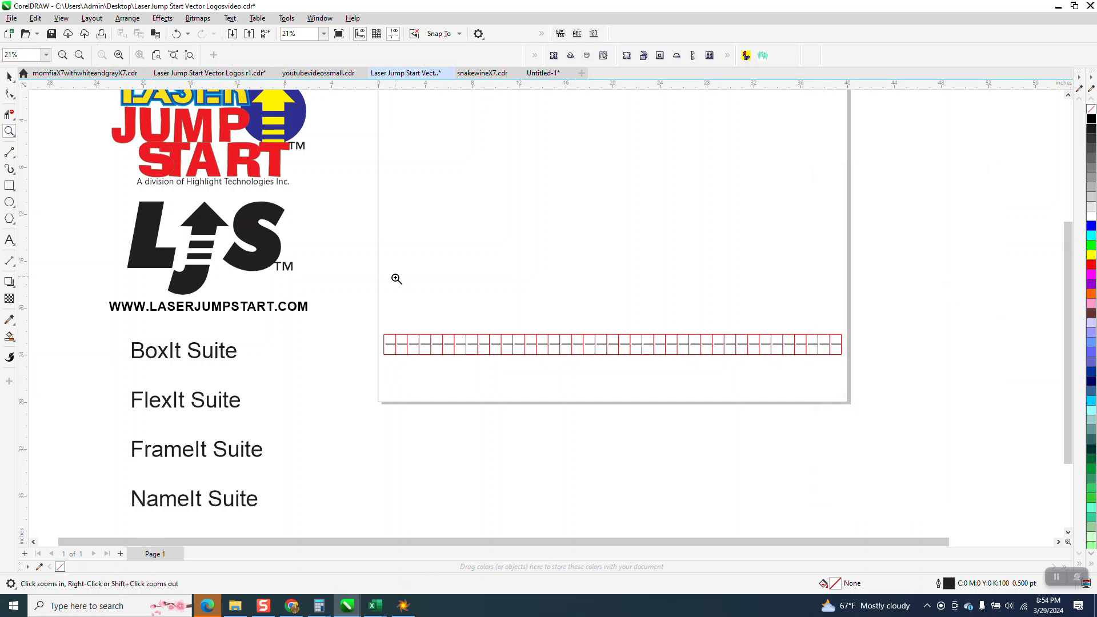
{"action": "left_click_drag", "start_coordinate": [376, 324], "coordinate": [424, 361]}
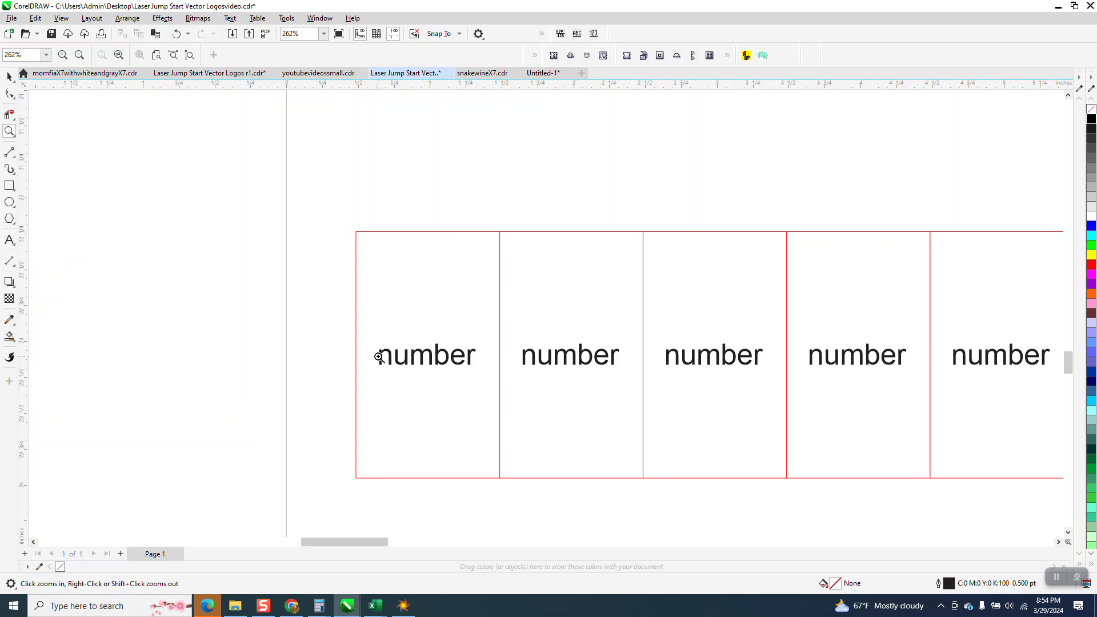
{"action": "scroll", "coordinate": [349, 345], "scroll_direction": "down", "scroll_amount": 1}
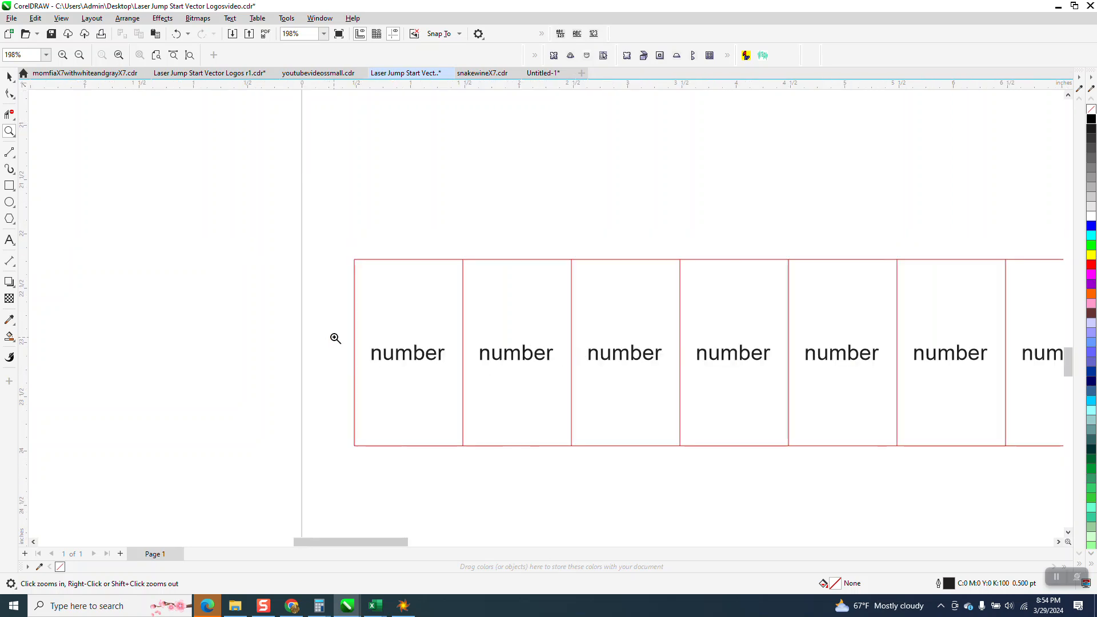
{"action": "left_click", "coordinate": [595, 33]}
{"action": "left_click", "coordinate": [518, 173]}
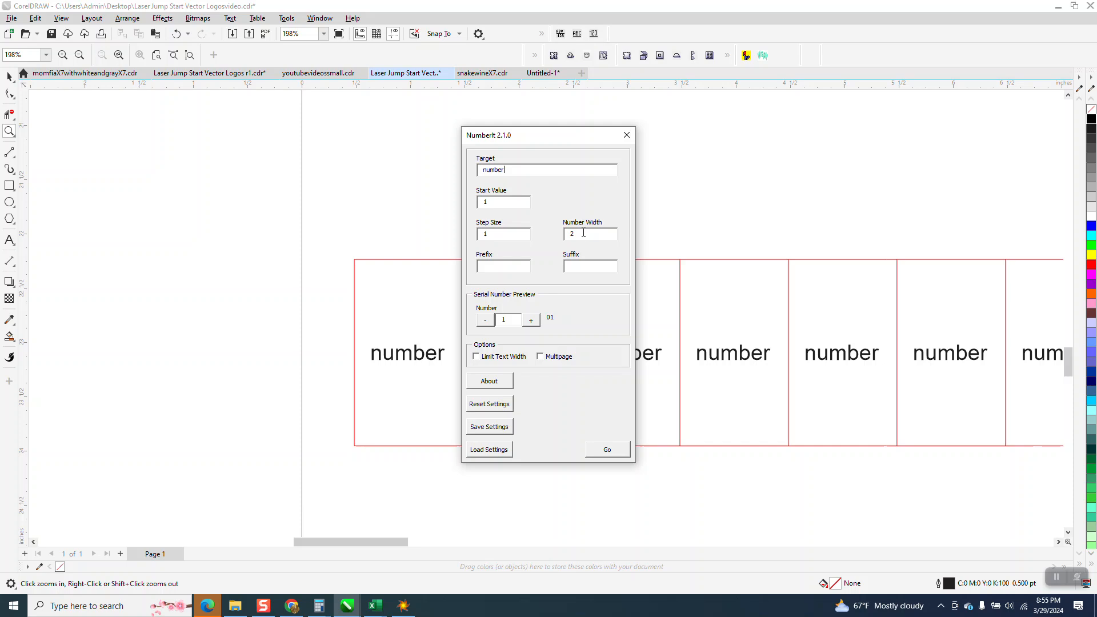
{"action": "left_click", "coordinate": [532, 322]}
{"action": "left_click", "coordinate": [532, 322]}
{"action": "left_click", "coordinate": [488, 323]}
{"action": "left_click_drag", "start_coordinate": [546, 129], "coordinate": [220, 138]}
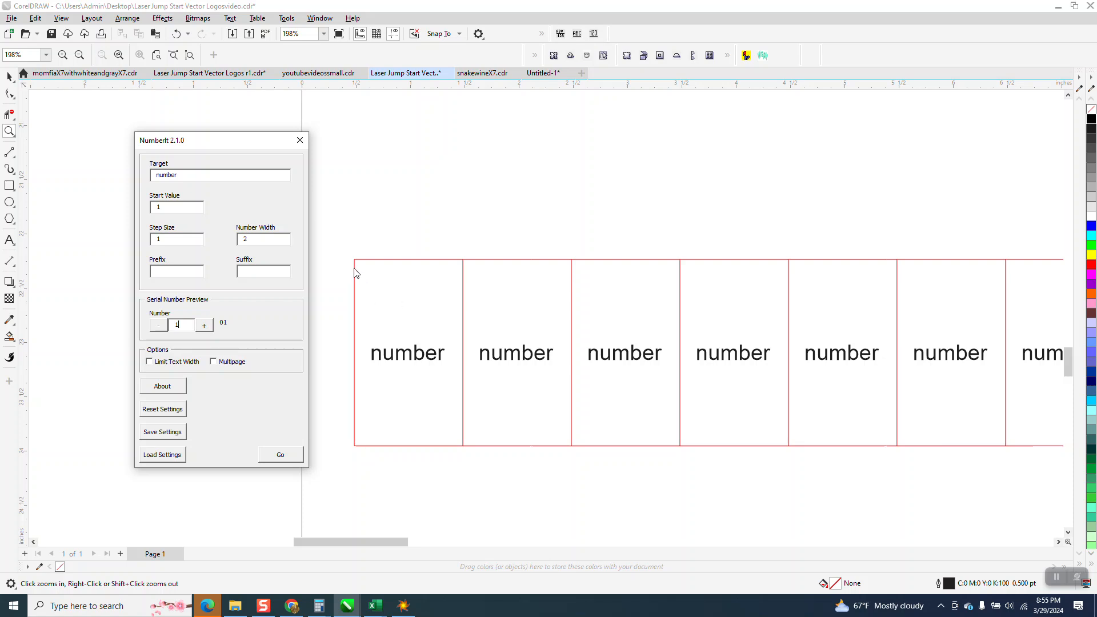
{"action": "left_click", "coordinate": [285, 459]}
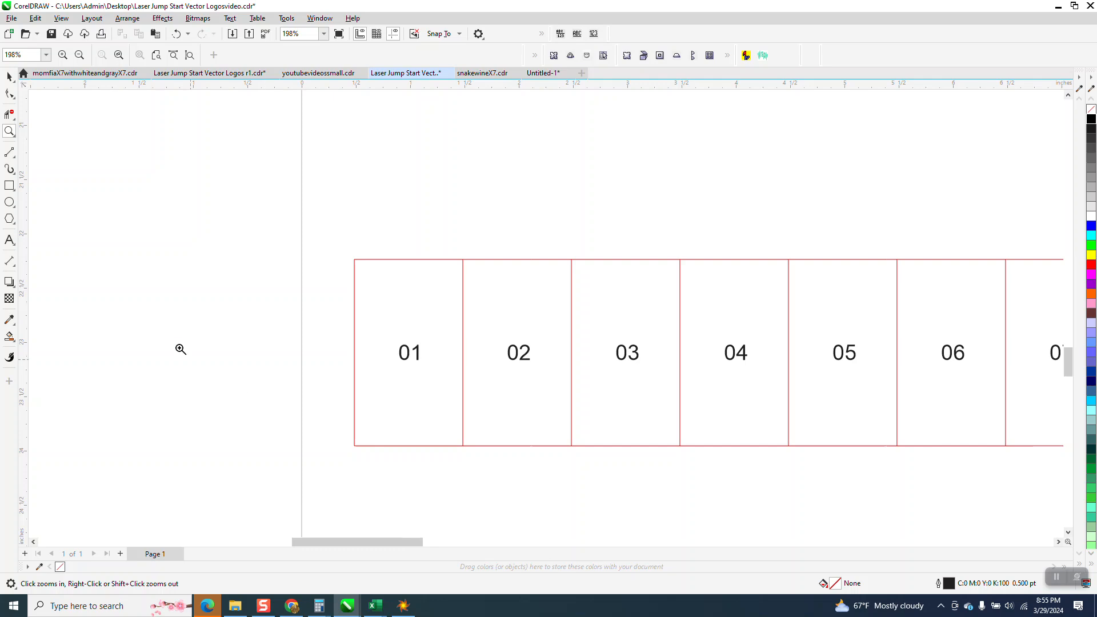
Examine the serial numbers along the row of rectangles, from the first cell to the last.
{"action": "scroll", "coordinate": [135, 294], "scroll_direction": "down", "scroll_amount": 3}
{"action": "scroll", "coordinate": [136, 294], "scroll_direction": "down", "scroll_amount": 2}
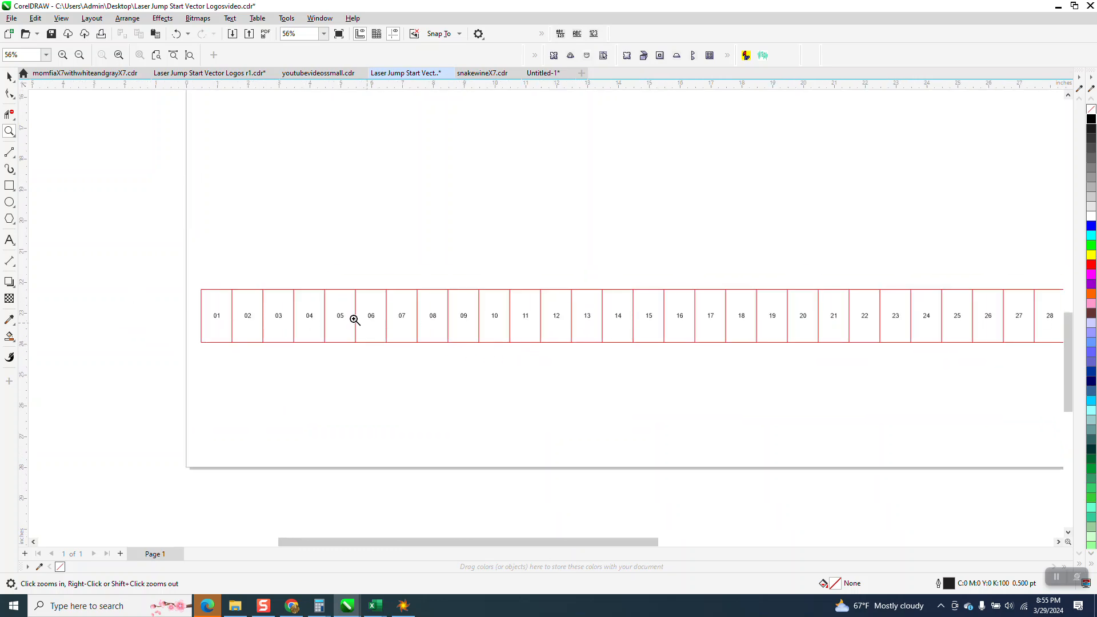
{"action": "left_click_drag", "start_coordinate": [232, 279], "coordinate": [453, 359]}
{"action": "scroll", "coordinate": [398, 340], "scroll_direction": "down", "scroll_amount": 2}
{"action": "scroll", "coordinate": [399, 326], "scroll_direction": "down", "scroll_amount": 8}
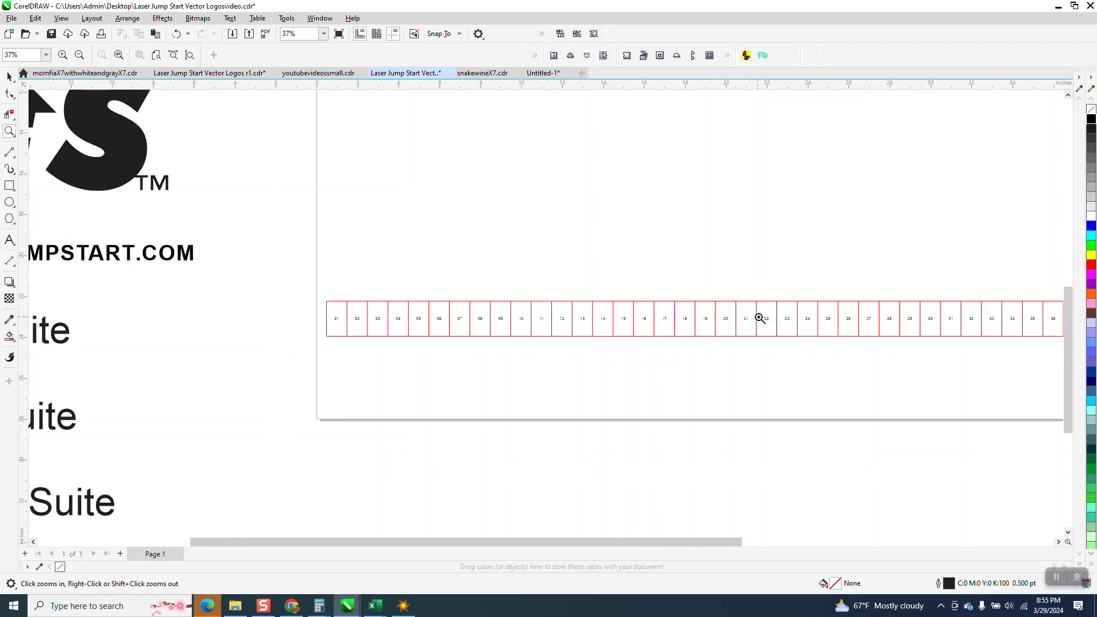
{"action": "left_click_drag", "start_coordinate": [926, 303], "coordinate": [1038, 352]}
{"action": "scroll", "coordinate": [678, 300], "scroll_direction": "down", "scroll_amount": 3}
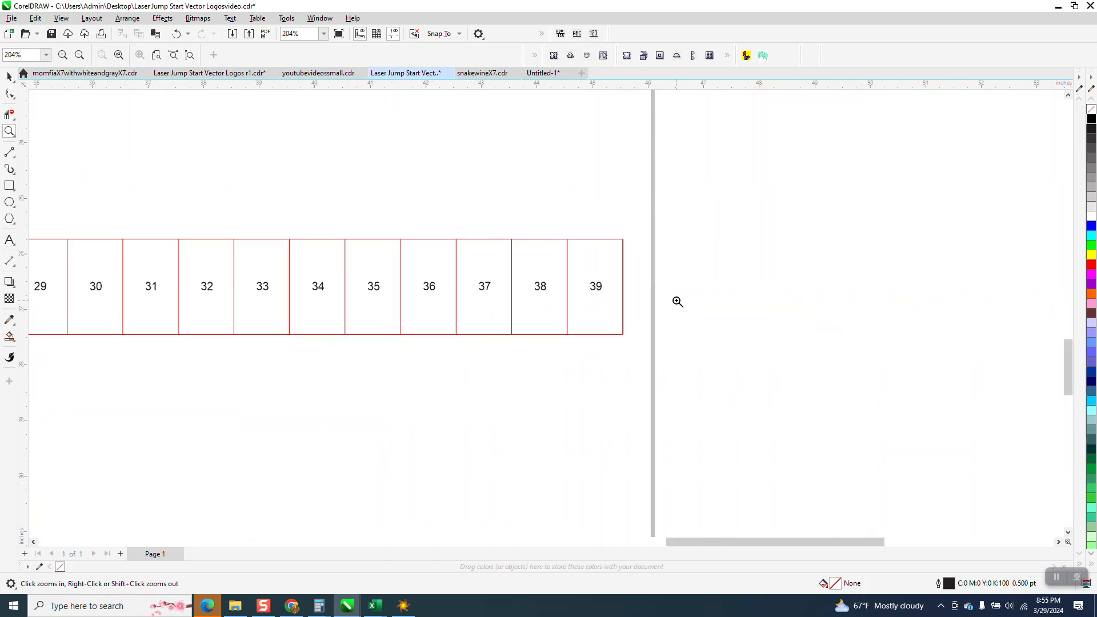
{"action": "scroll", "coordinate": [677, 298], "scroll_direction": "down", "scroll_amount": 1}
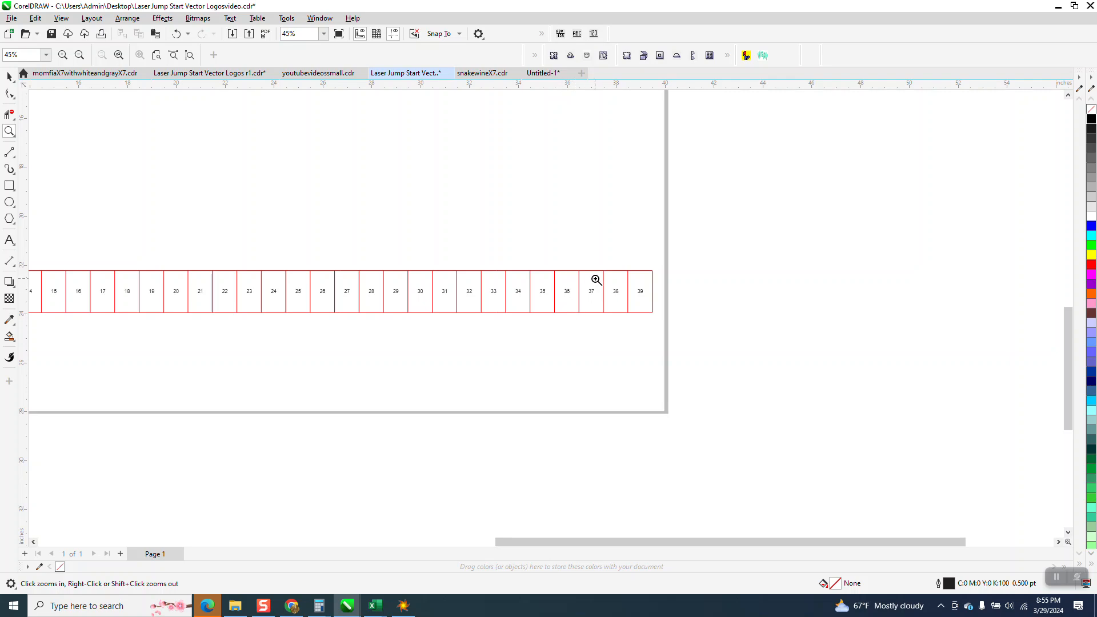
{"action": "scroll", "coordinate": [749, 303], "scroll_direction": "down", "scroll_amount": 2}
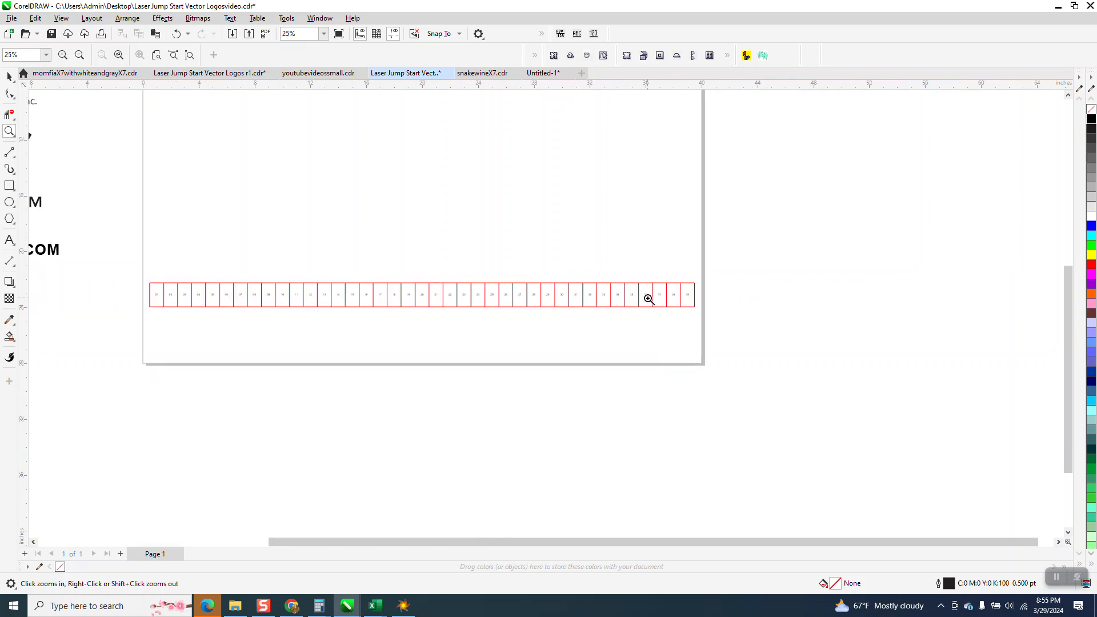
{"action": "left_click_drag", "start_coordinate": [115, 252], "coordinate": [708, 350]}
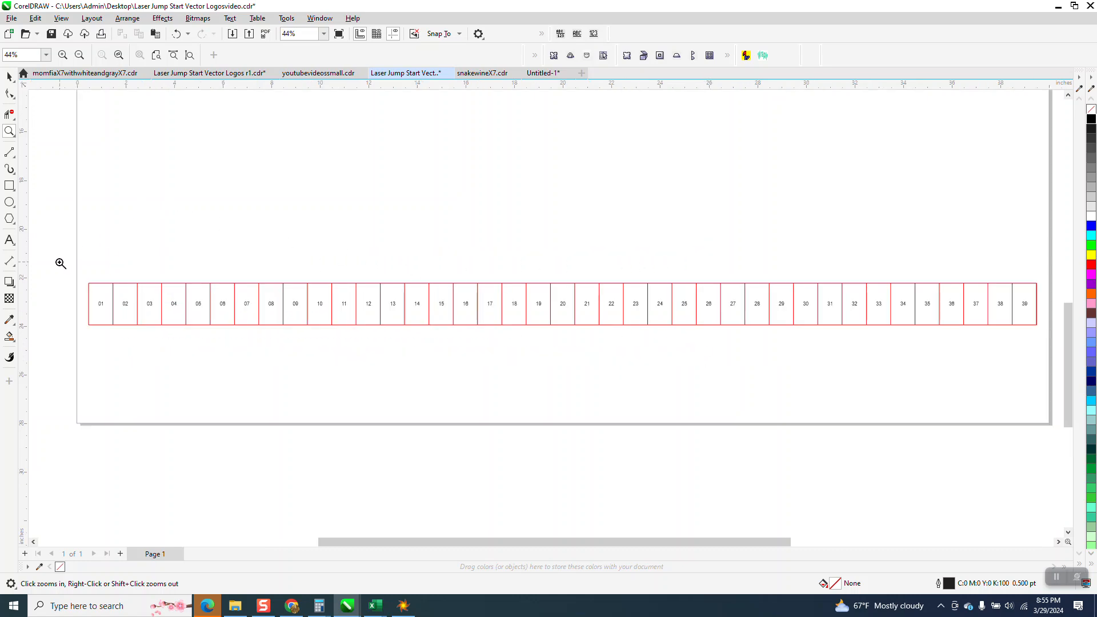
{"action": "left_click_drag", "start_coordinate": [59, 262], "coordinate": [258, 343]}
{"action": "scroll", "coordinate": [272, 337], "scroll_direction": "down", "scroll_amount": 2}
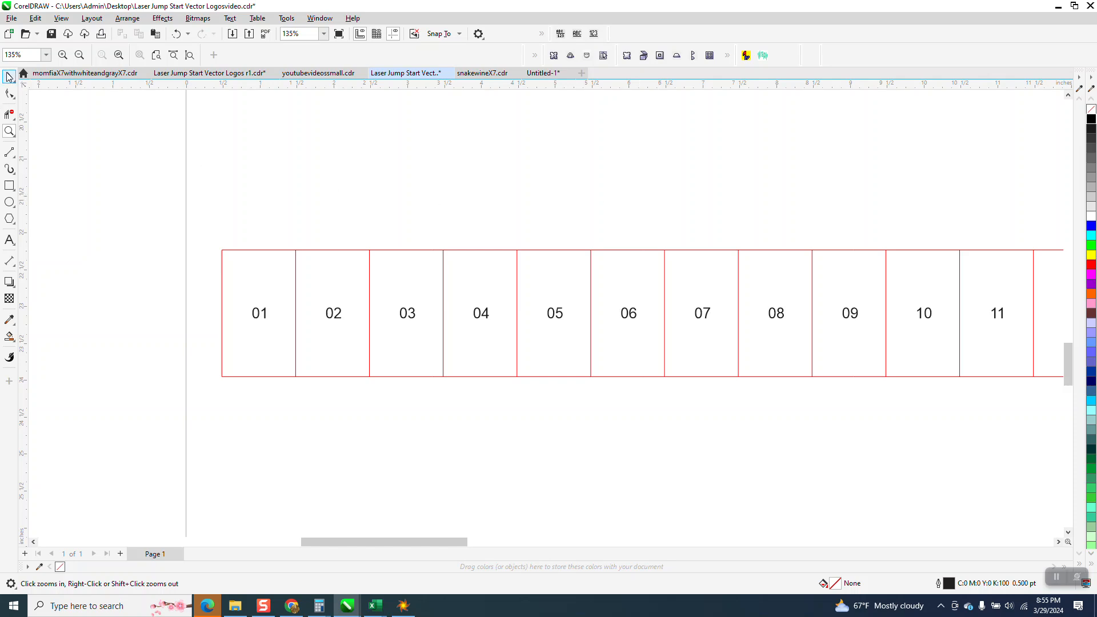
Undo the two-digit numbering of the row.
{"action": "key", "text": "space"}
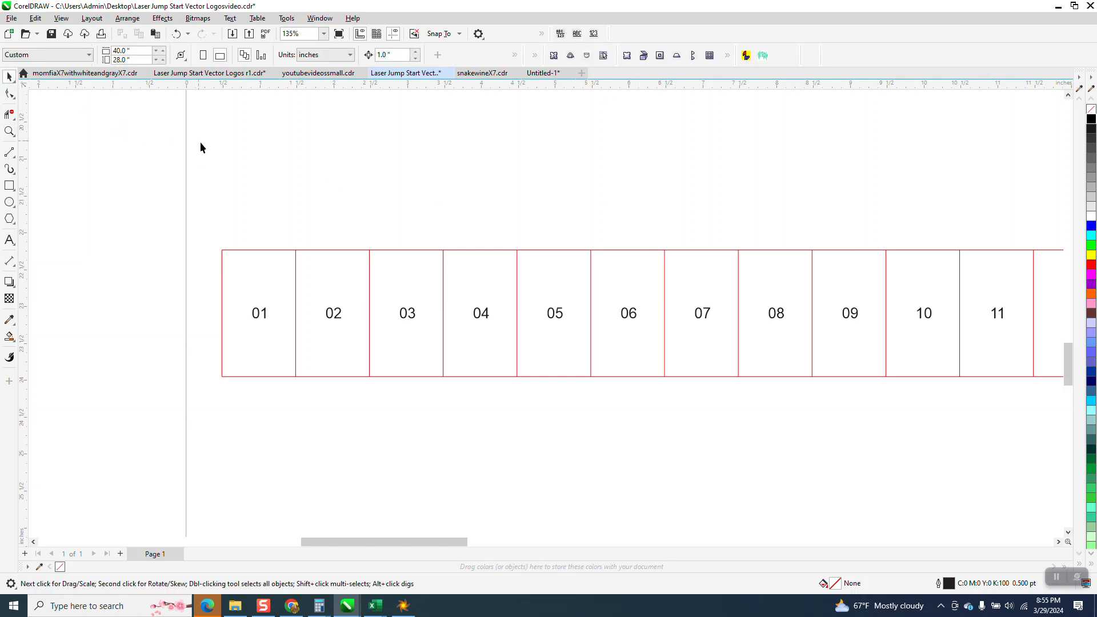
{"action": "left_click", "coordinate": [176, 34]}
{"action": "scroll", "coordinate": [240, 221], "scroll_direction": "down", "scroll_amount": 1}
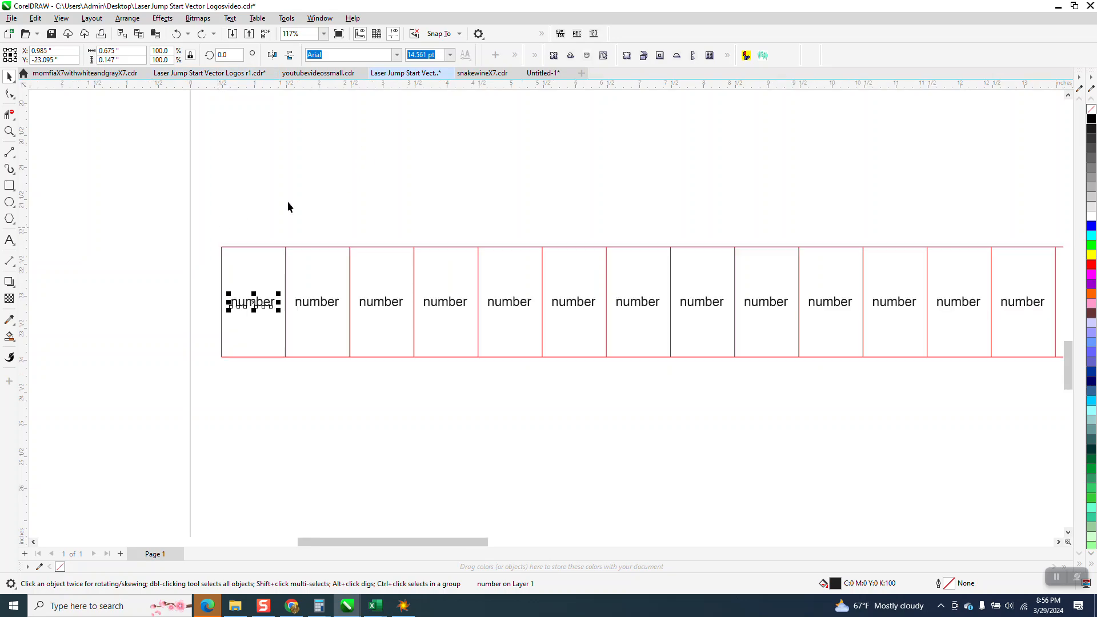
Run NumberIt on the "number" texts with start value 1, step size 1 and number width 1.
{"action": "left_click", "coordinate": [593, 34]}
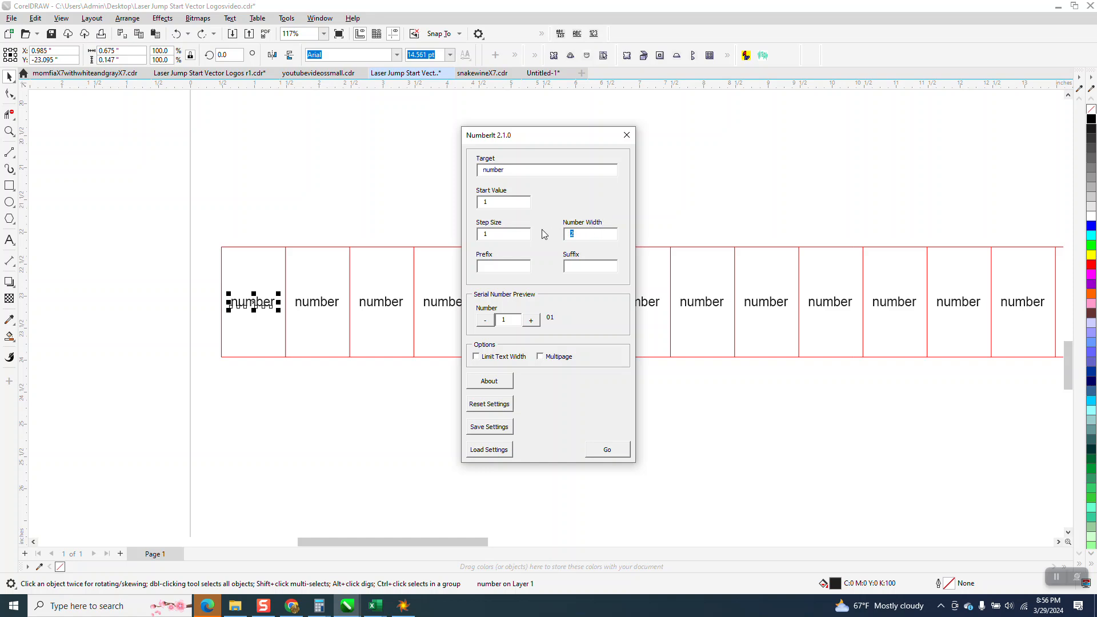
{"action": "type", "text": "1"}
{"action": "left_click", "coordinate": [607, 453]}
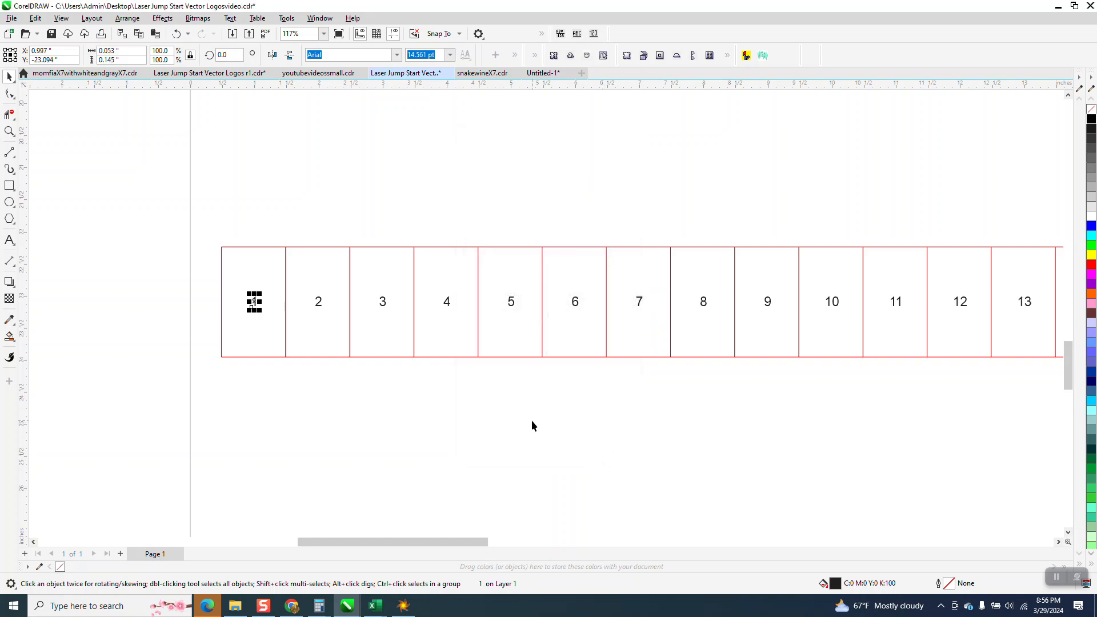
{"action": "scroll", "coordinate": [529, 421], "scroll_direction": "down", "scroll_amount": 1}
{"action": "left_click_drag", "start_coordinate": [456, 543], "coordinate": [477, 543]}
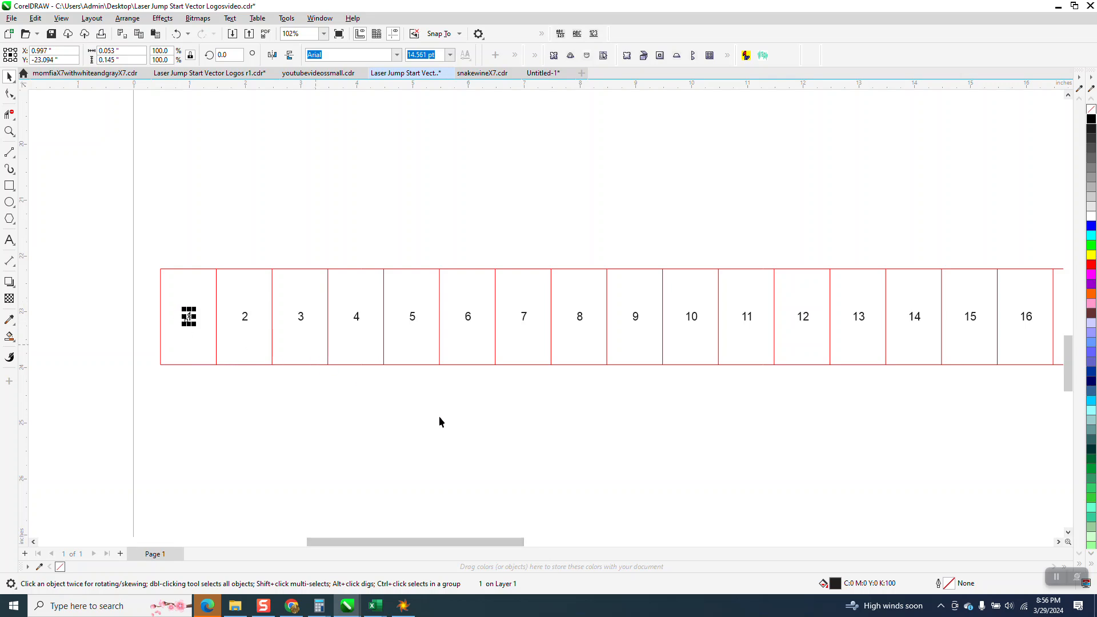
{"action": "left_click_drag", "start_coordinate": [495, 542], "coordinate": [489, 499]}
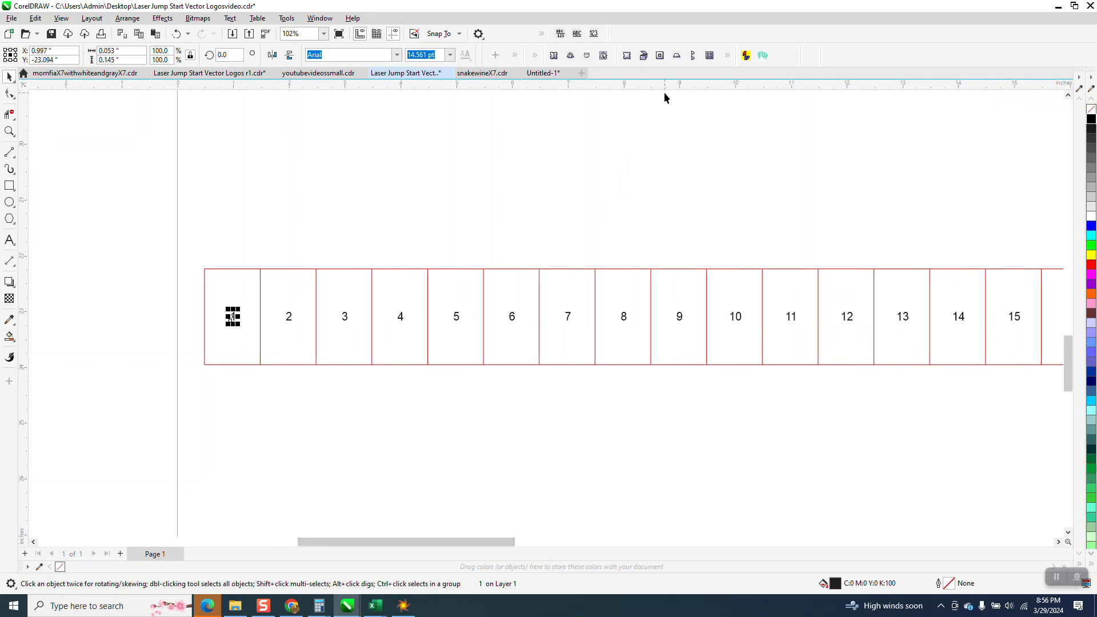
Undo the plain numbering and rerun NumberIt on the "number" texts with prefix "Part#", start value 1, step size 1 and number width 1.
{"action": "left_click", "coordinate": [176, 33]}
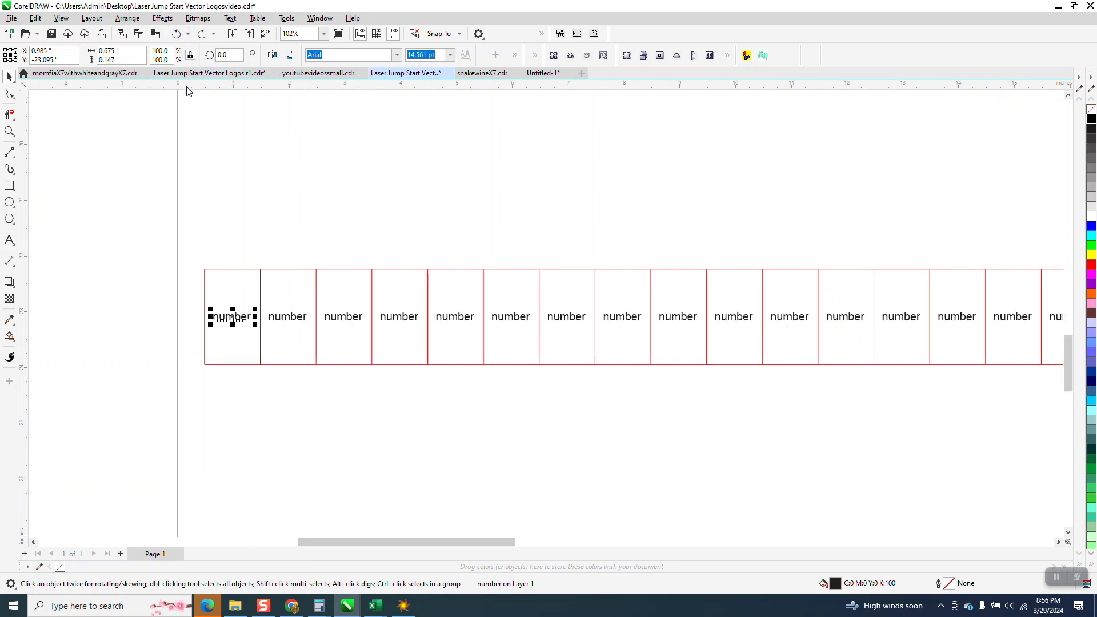
{"action": "left_click", "coordinate": [594, 34]}
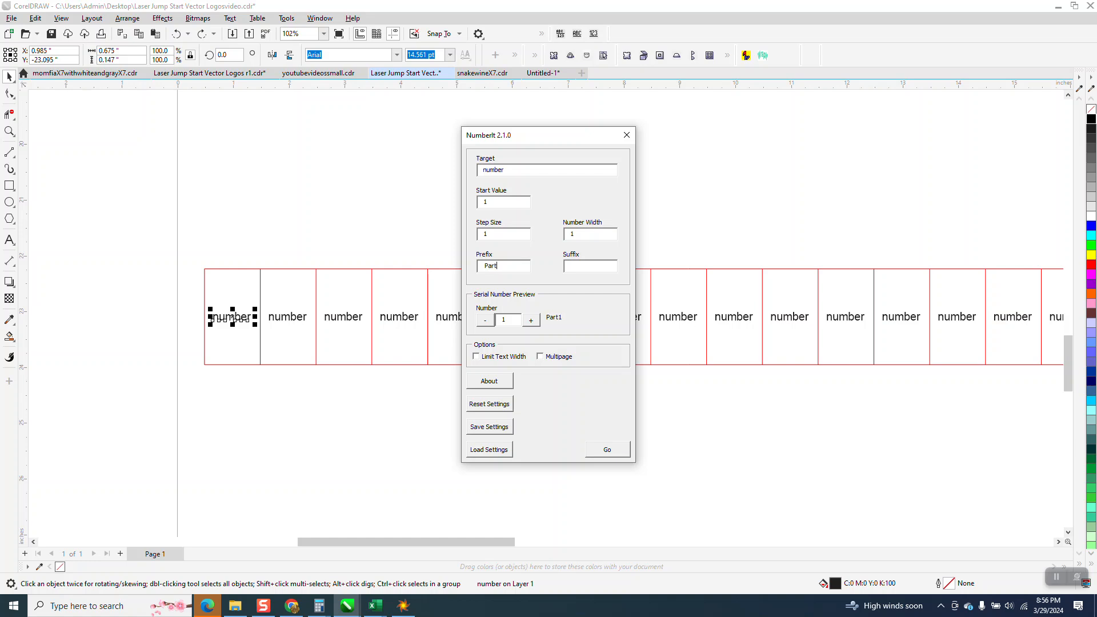
{"action": "left_click", "coordinate": [610, 452]}
Examine the prefixed part labels up close in the first rectangles and across the whole row.
{"action": "left_click", "coordinate": [9, 131]}
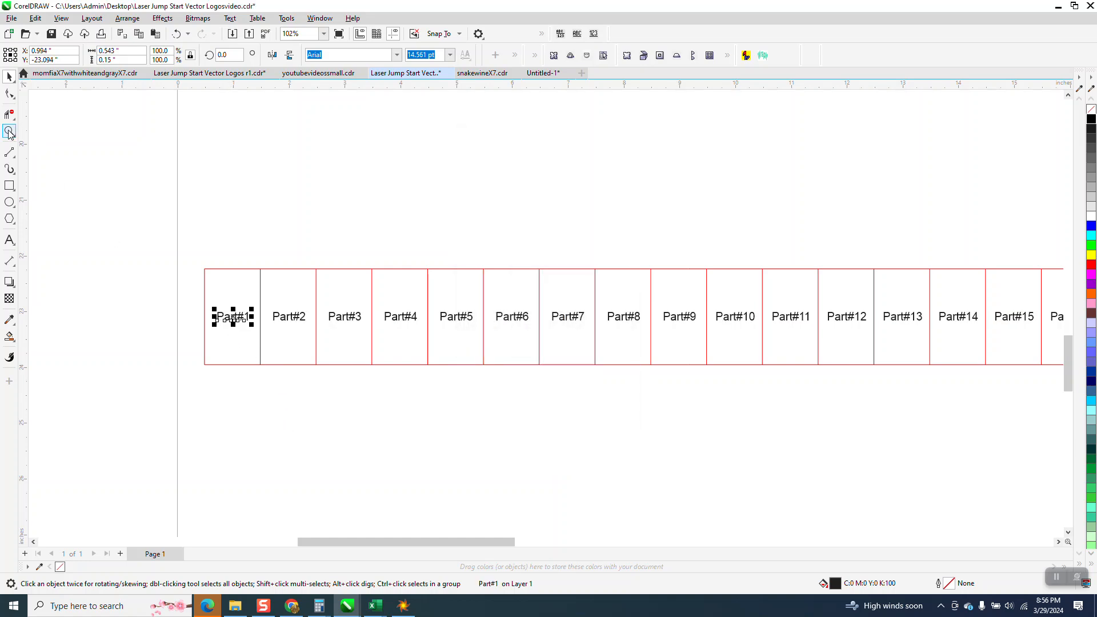
{"action": "left_click_drag", "start_coordinate": [179, 301], "coordinate": [345, 355]}
{"action": "scroll", "coordinate": [247, 306], "scroll_direction": "down", "scroll_amount": 6}
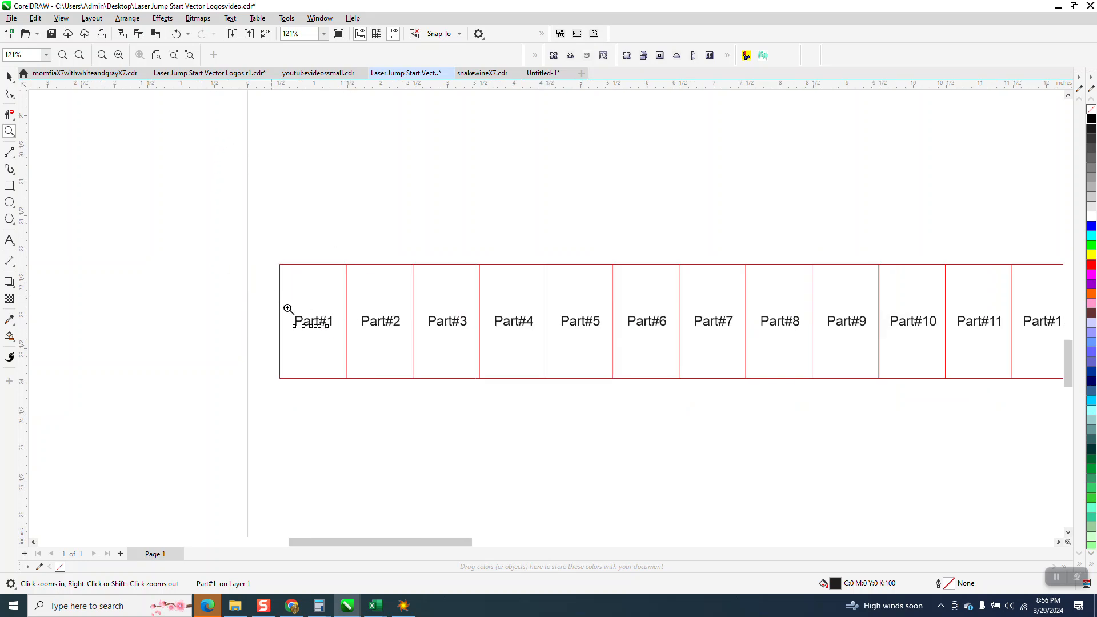
{"action": "left_click_drag", "start_coordinate": [274, 299], "coordinate": [398, 363]}
{"action": "scroll", "coordinate": [360, 333], "scroll_direction": "down", "scroll_amount": 11}
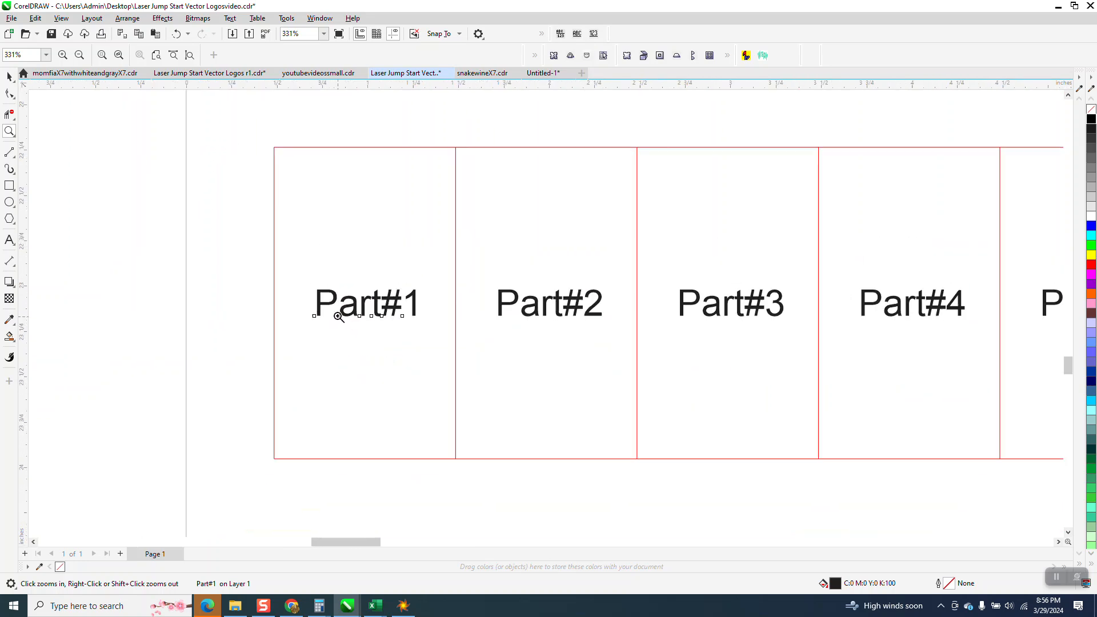
{"action": "scroll", "coordinate": [329, 305], "scroll_direction": "down", "scroll_amount": 6}
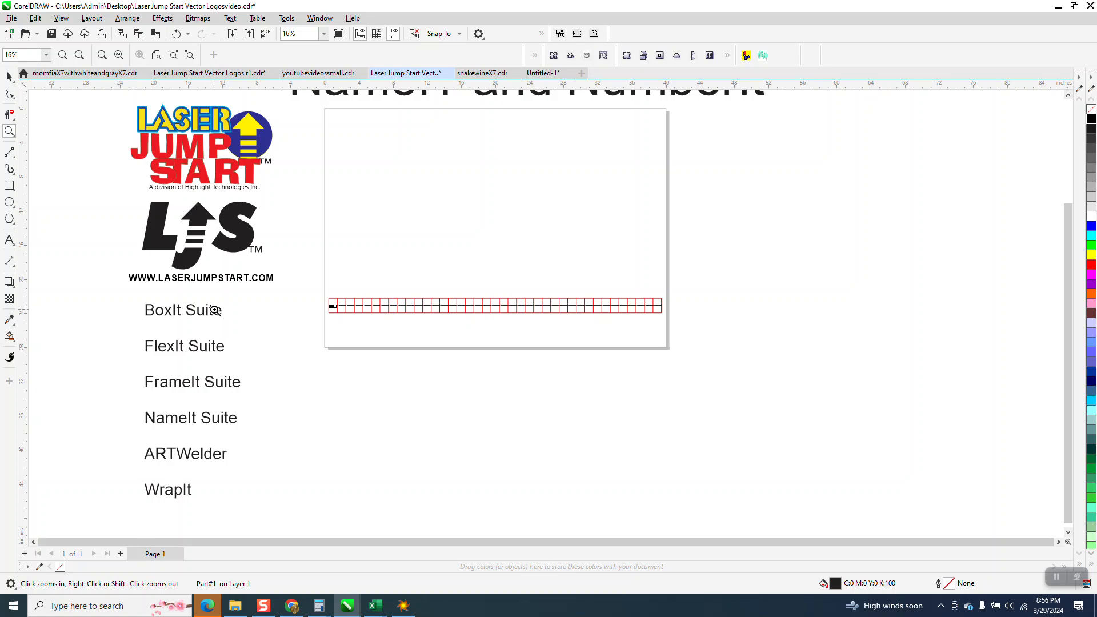
{"action": "left_click_drag", "start_coordinate": [324, 286], "coordinate": [665, 338]}
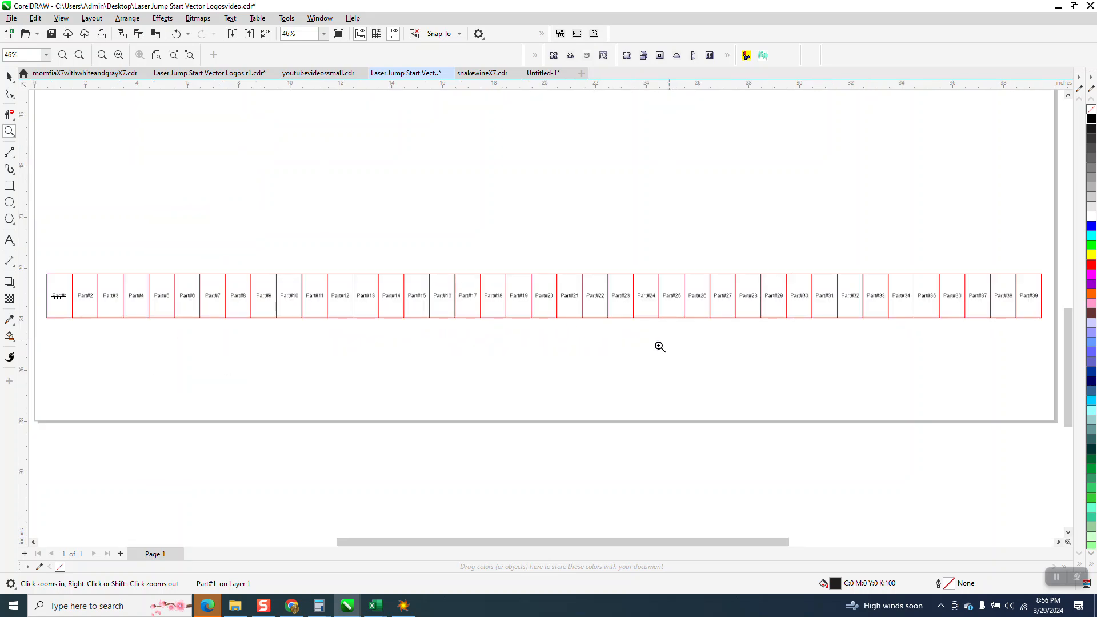
{"action": "scroll", "coordinate": [208, 343], "scroll_direction": "down", "scroll_amount": 2}
{"action": "scroll", "coordinate": [289, 334], "scroll_direction": "down", "scroll_amount": 1}
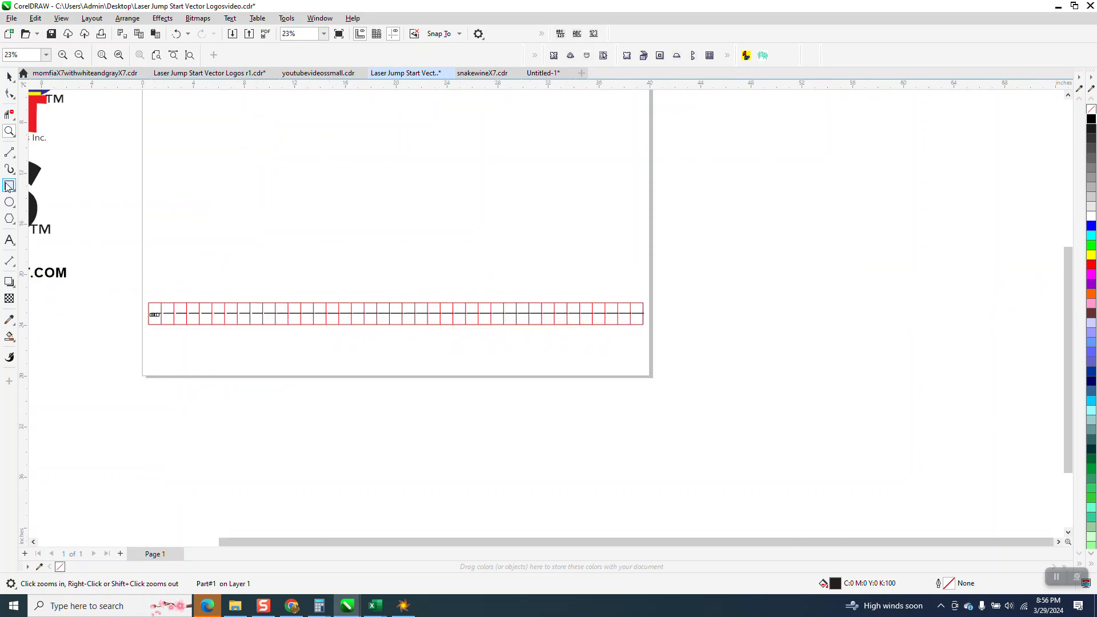
{"action": "left_click_drag", "start_coordinate": [137, 287], "coordinate": [652, 377]}
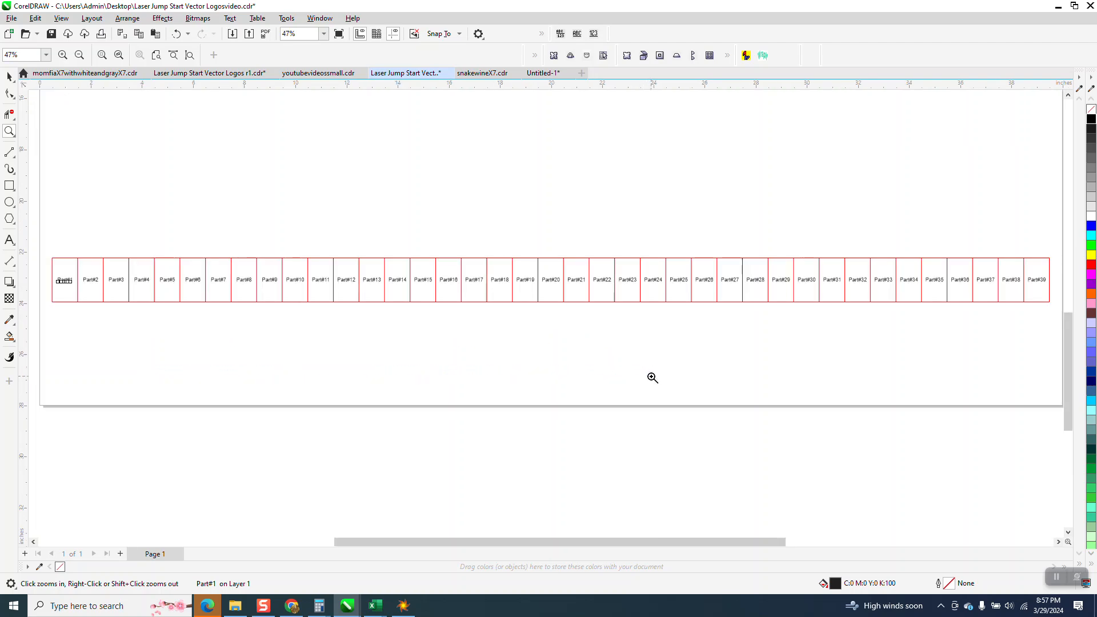
{"action": "scroll", "coordinate": [534, 350], "scroll_direction": "down", "scroll_amount": 1}
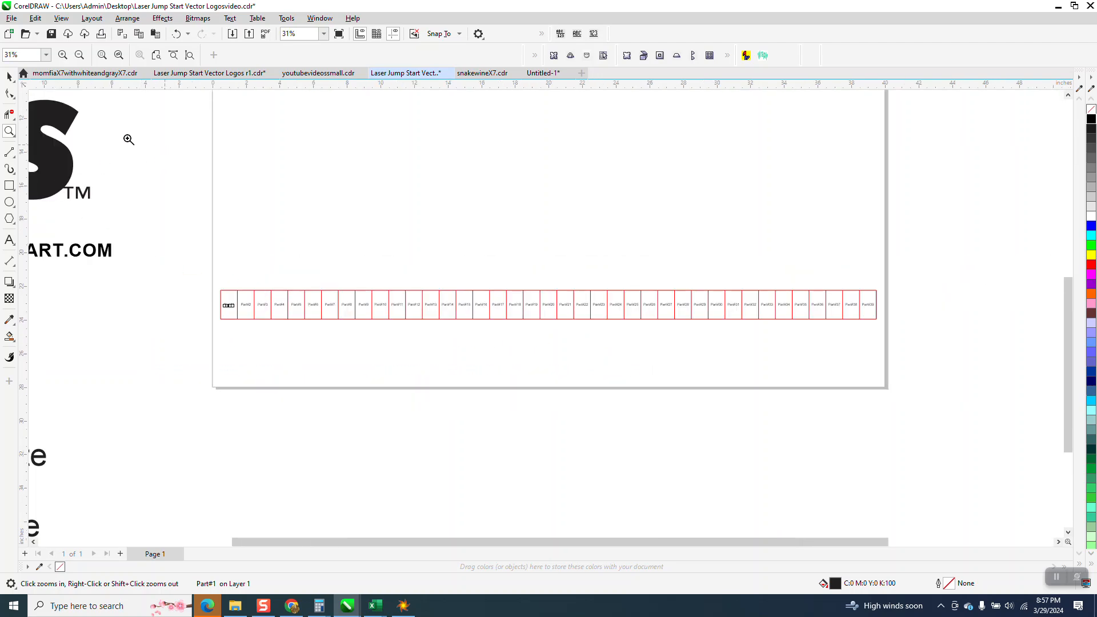
Examine the website address under the LJS logo and the product list from BoxIt Suite to WrapIt beside the page.
{"action": "left_click", "coordinate": [9, 76]}
{"action": "scroll", "coordinate": [412, 309], "scroll_direction": "down", "scroll_amount": 1}
{"action": "scroll", "coordinate": [413, 303], "scroll_direction": "down", "scroll_amount": 2}
{"action": "key", "text": "z"}
{"action": "left_click_drag", "start_coordinate": [168, 272], "coordinate": [336, 305]}
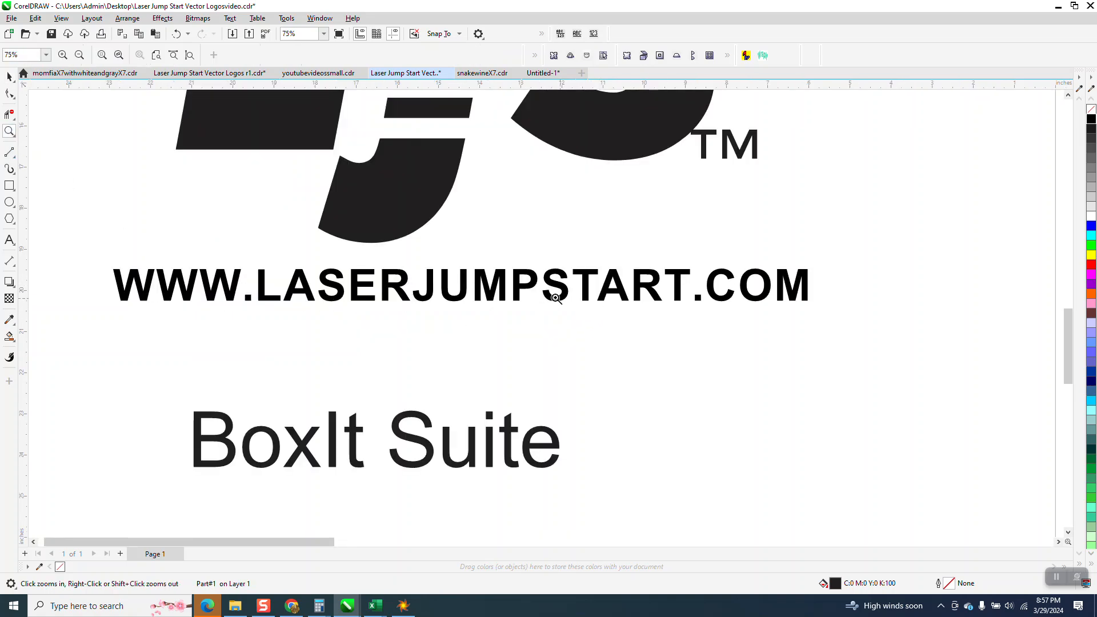
{"action": "scroll", "coordinate": [421, 291], "scroll_direction": "down", "scroll_amount": 1}
{"action": "scroll", "coordinate": [421, 291], "scroll_direction": "down", "scroll_amount": 4}
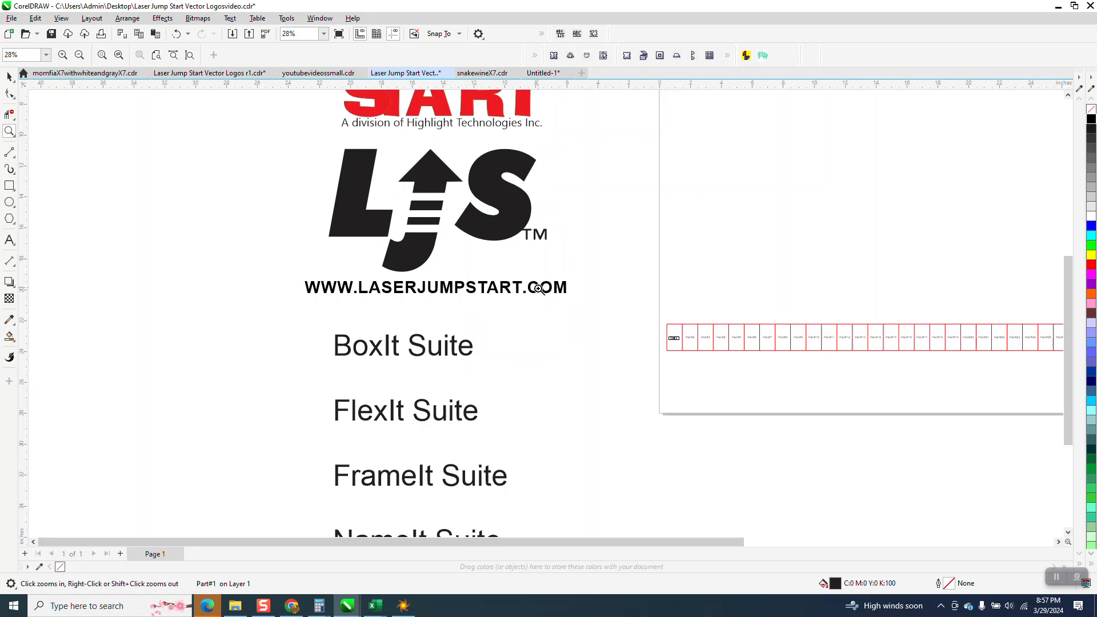
{"action": "scroll", "coordinate": [370, 278], "scroll_direction": "down", "scroll_amount": 2}
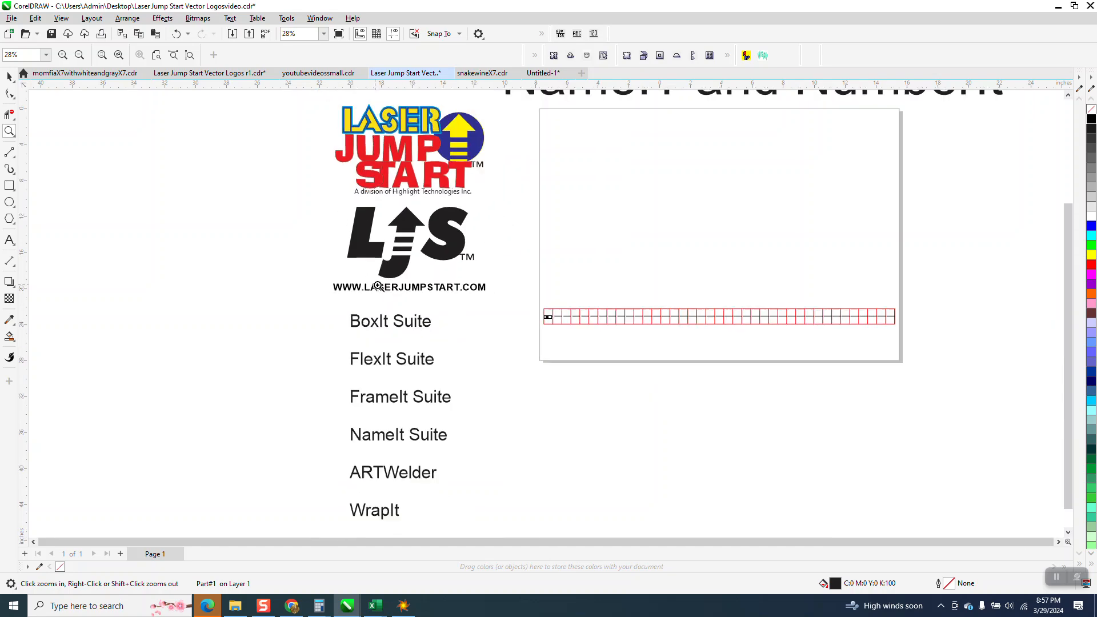
{"action": "scroll", "coordinate": [370, 278], "scroll_direction": "down", "scroll_amount": 1}
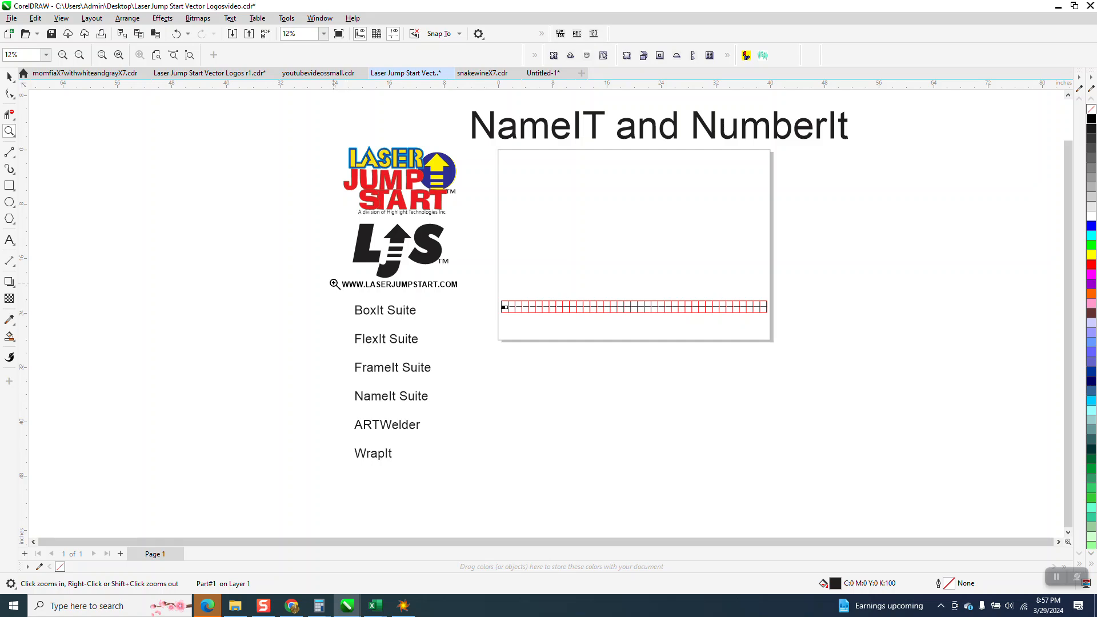
{"action": "left_click_drag", "start_coordinate": [331, 271], "coordinate": [481, 455]}
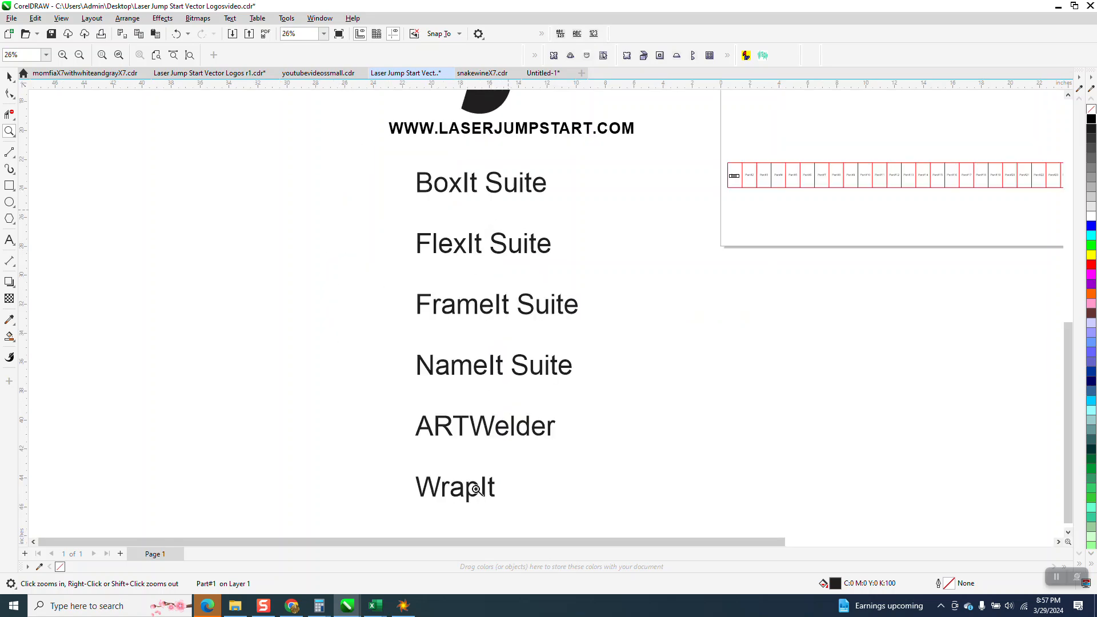
{"action": "scroll", "coordinate": [446, 217], "scroll_direction": "down", "scroll_amount": 1}
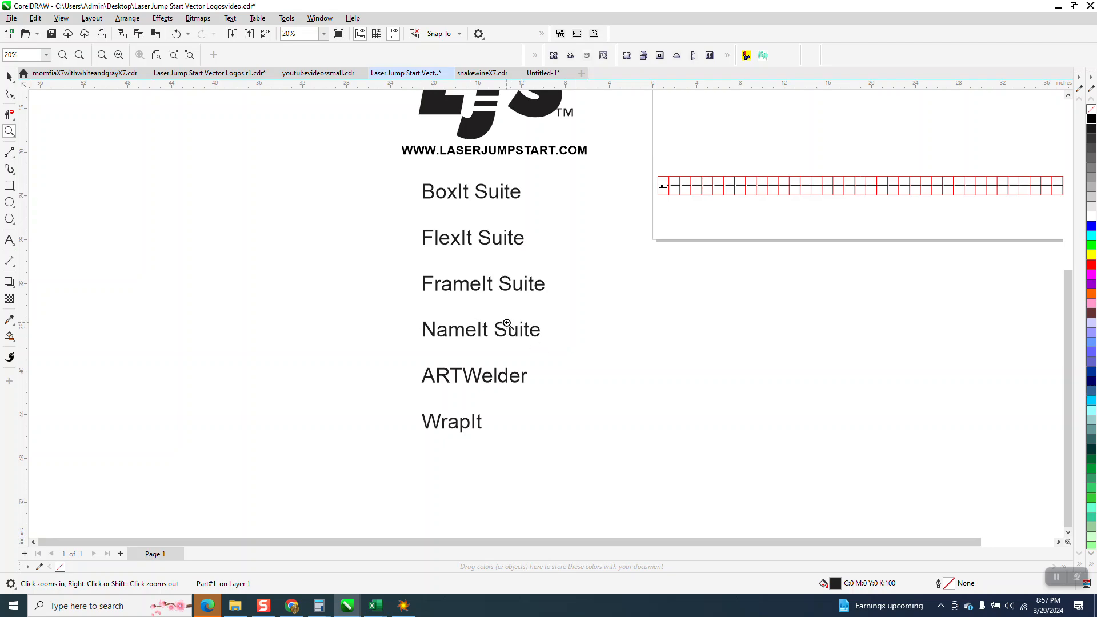
{"action": "scroll", "coordinate": [506, 324], "scroll_direction": "down", "scroll_amount": 3}
{"action": "left_click_drag", "start_coordinate": [544, 263], "coordinate": [831, 307]}
{"action": "scroll", "coordinate": [735, 341], "scroll_direction": "down", "scroll_amount": 3}
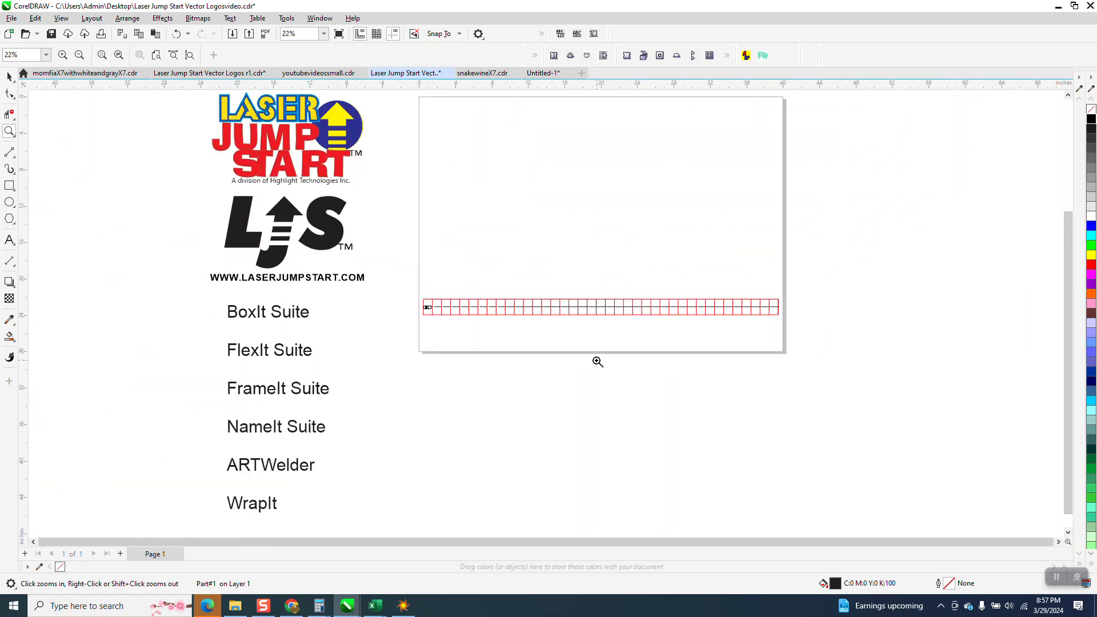